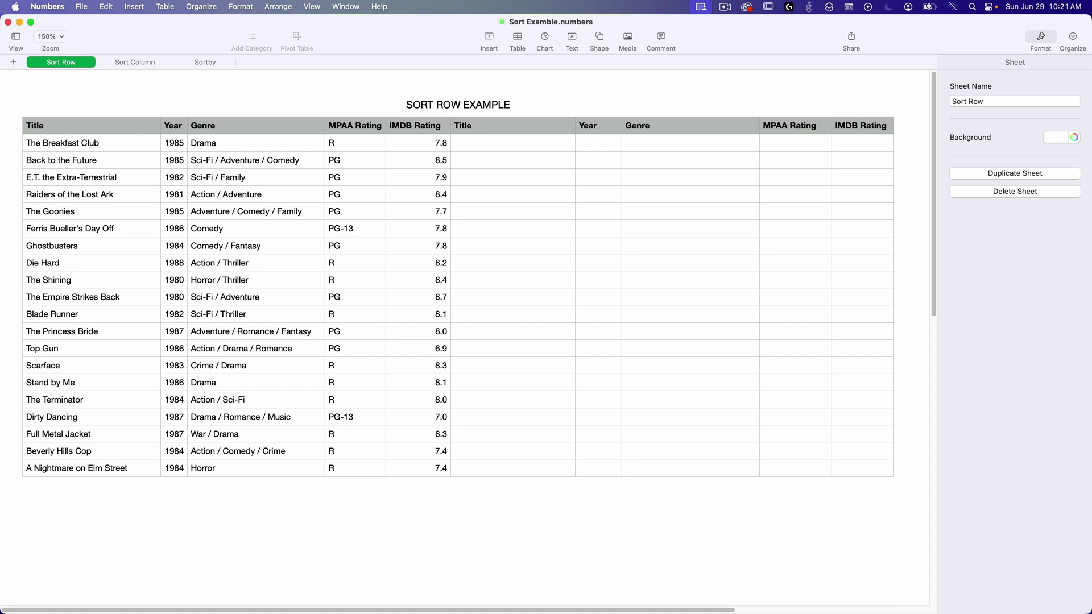
- Start a SORT formula in cell F2 under the empty Title header, using A2:E21 as the array
left_click(518, 143)
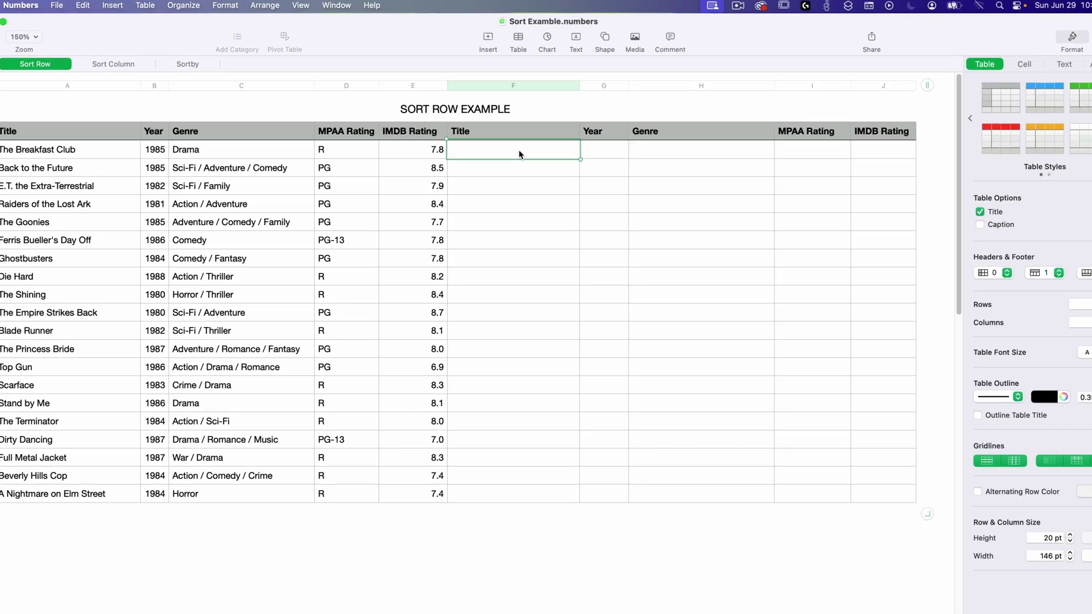
key("=")
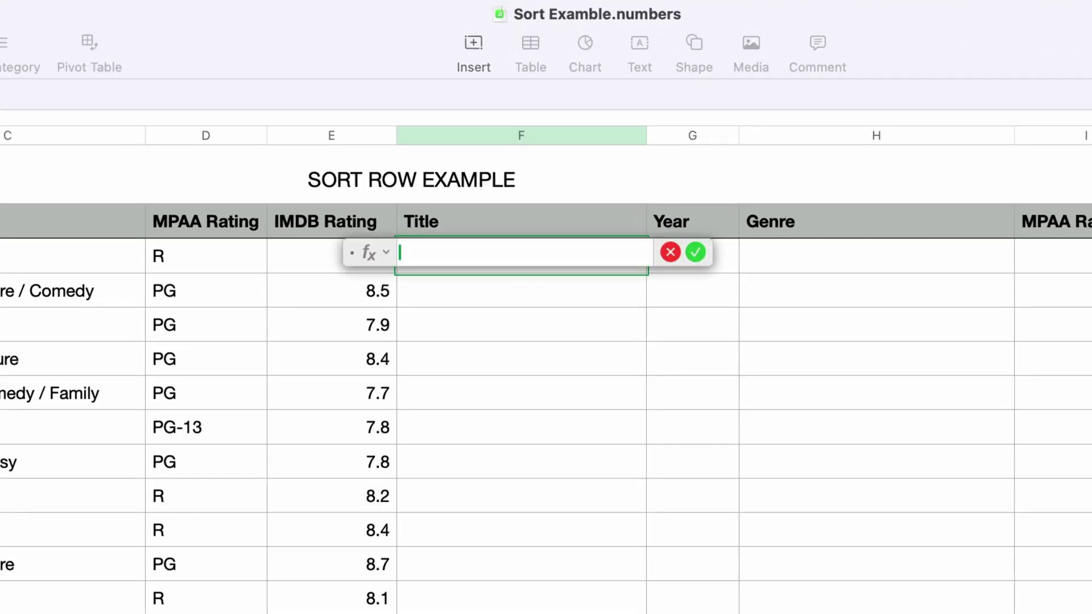
type("sort")
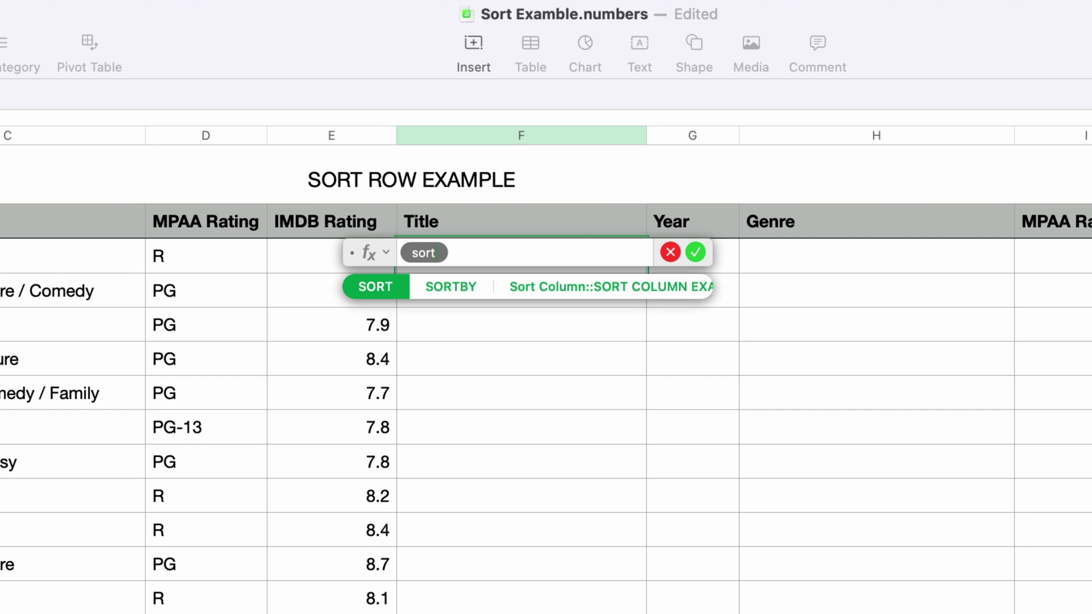
key("Return")
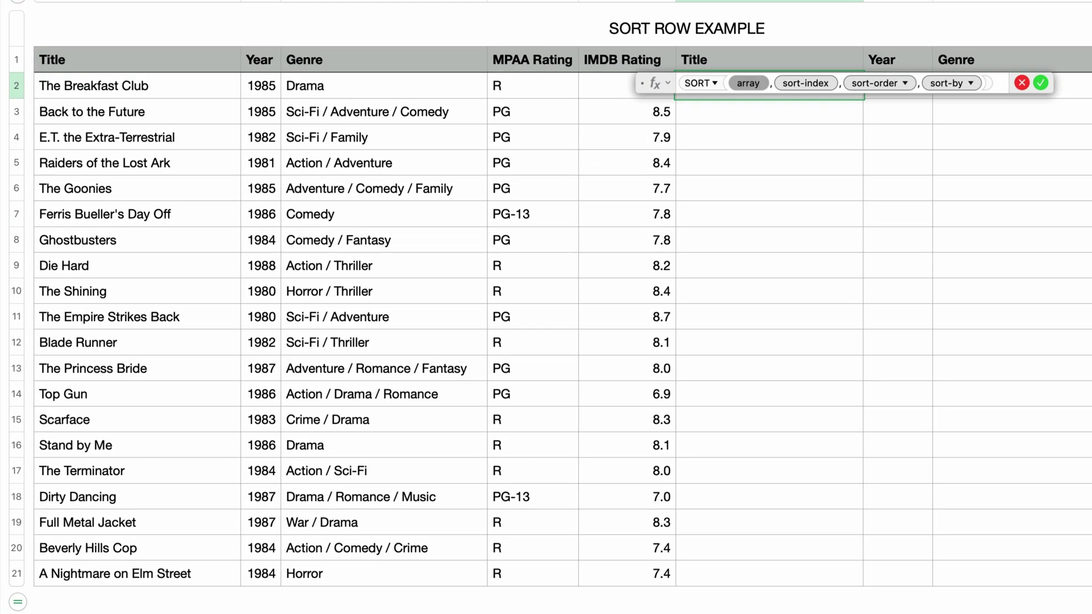
left_click(183, 85)
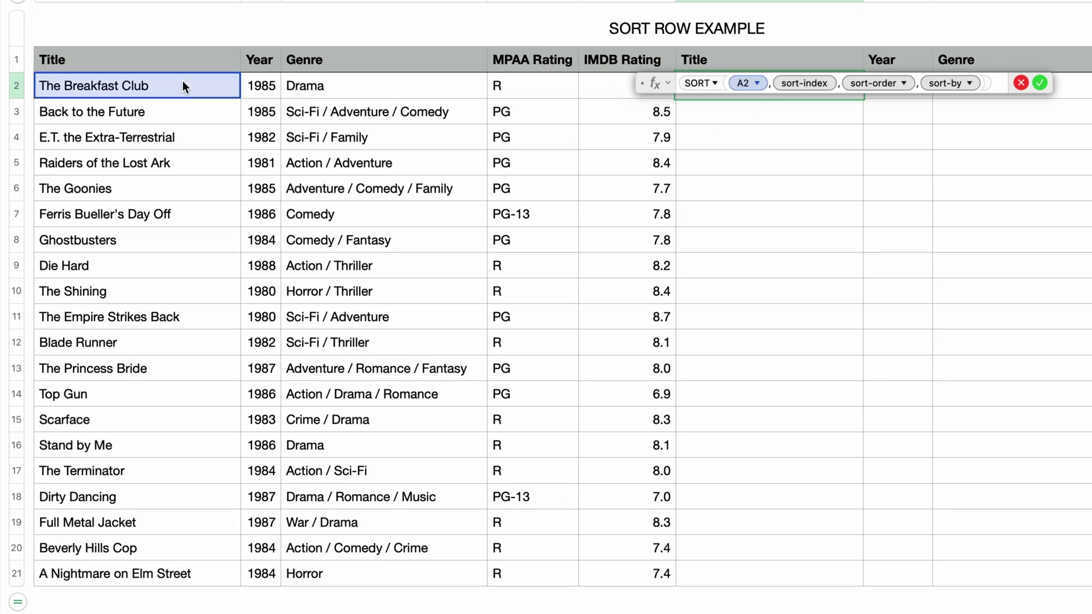
left_click_drag(240, 97, 658, 572)
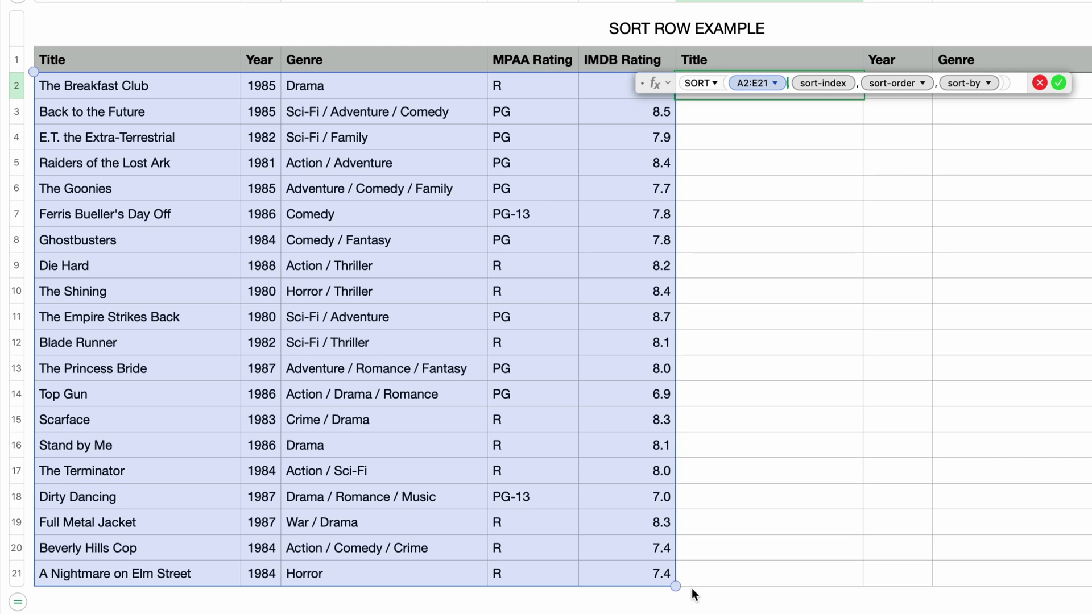
- Set the SORT formula's sort-index to 2 so the movies sort by the Year column
key("Tab")
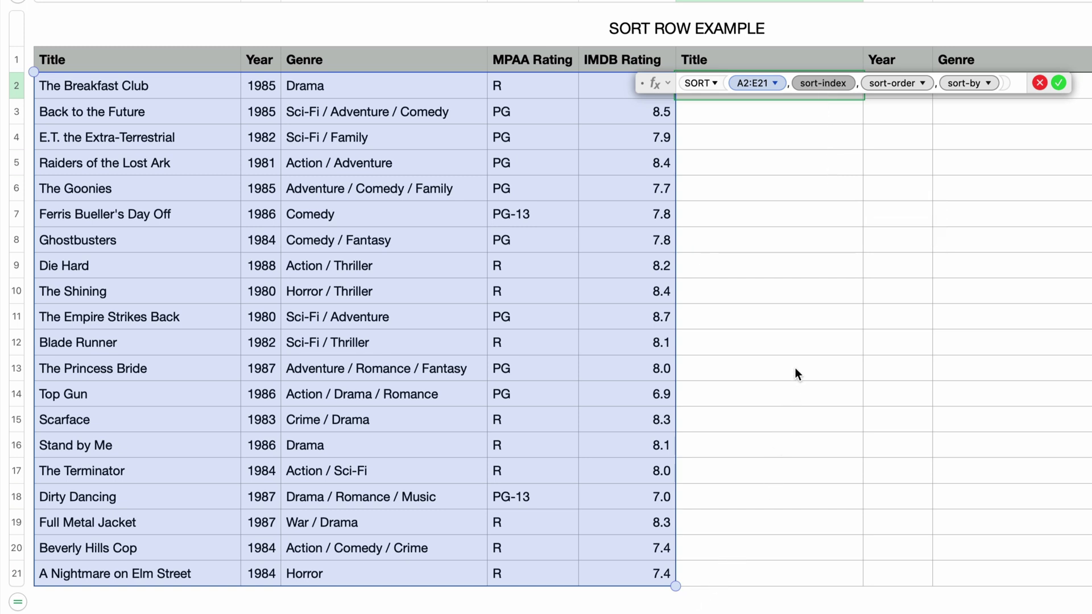
type("1")
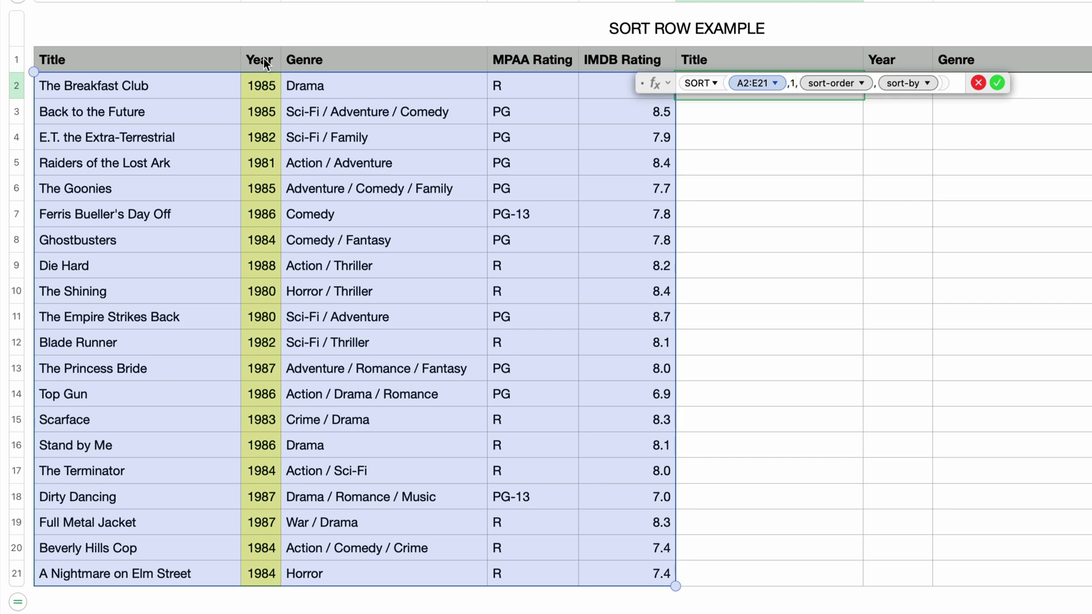
key("BackSpace")
type("2")
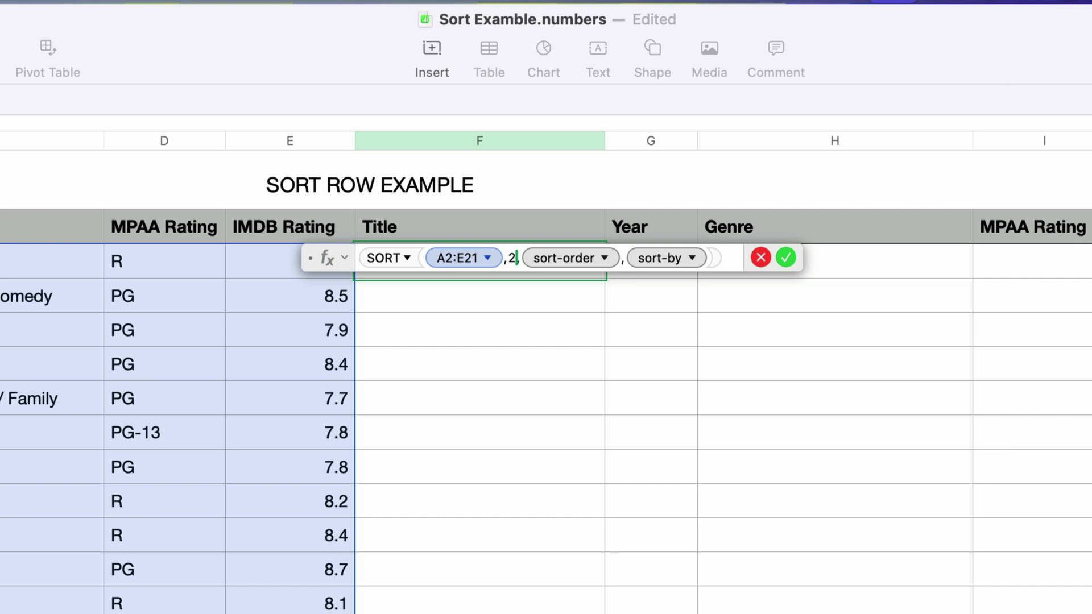
- Check the sort-order and sort-by choices, leave both at their defaults and enter the SORT formula
key("Right")
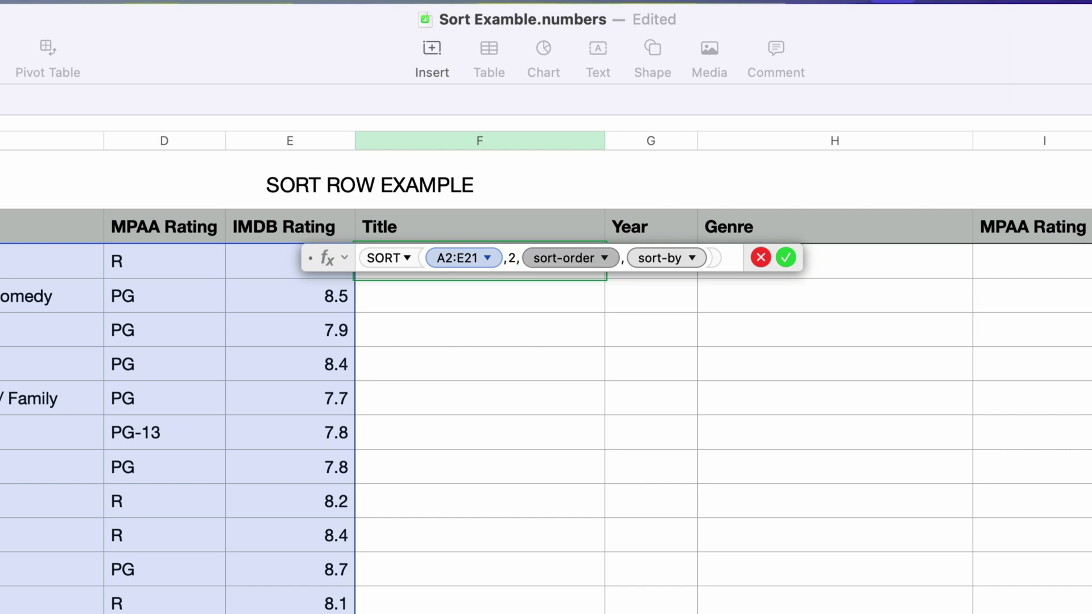
left_click(604, 259)
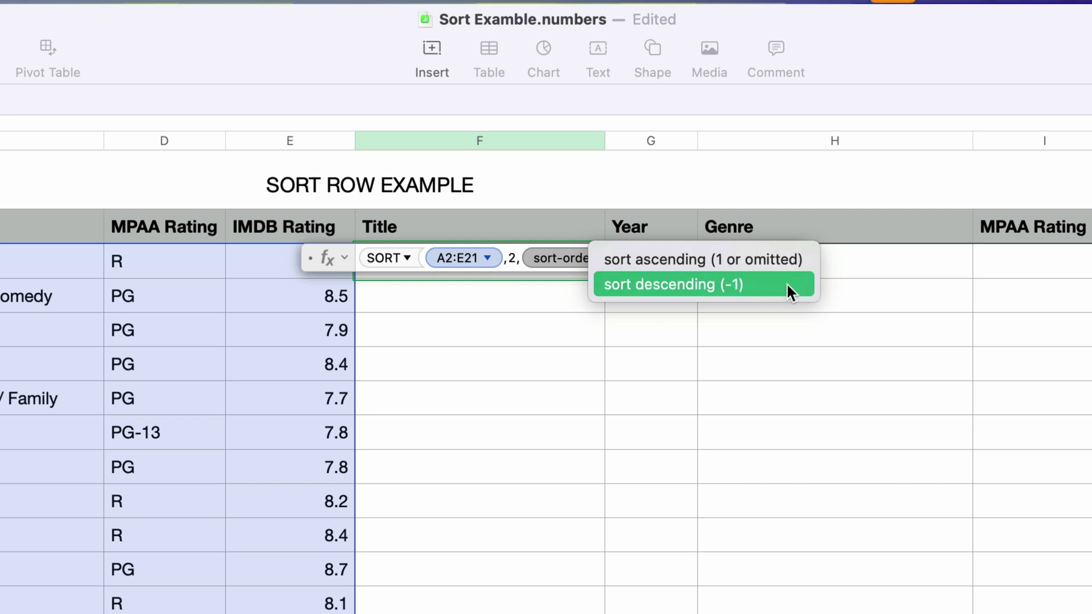
left_click(763, 330)
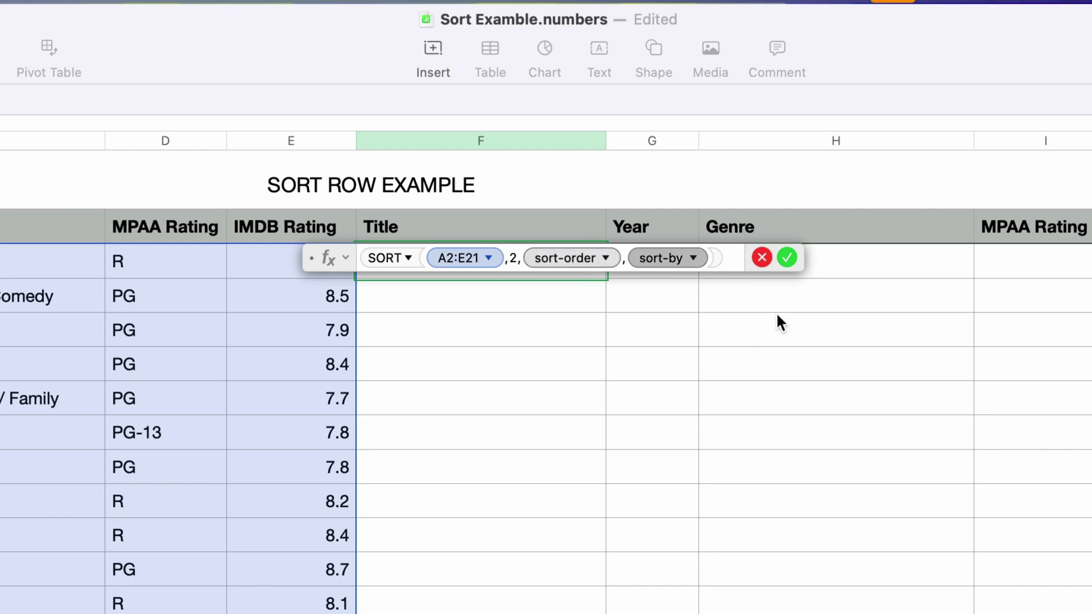
left_click(693, 258)
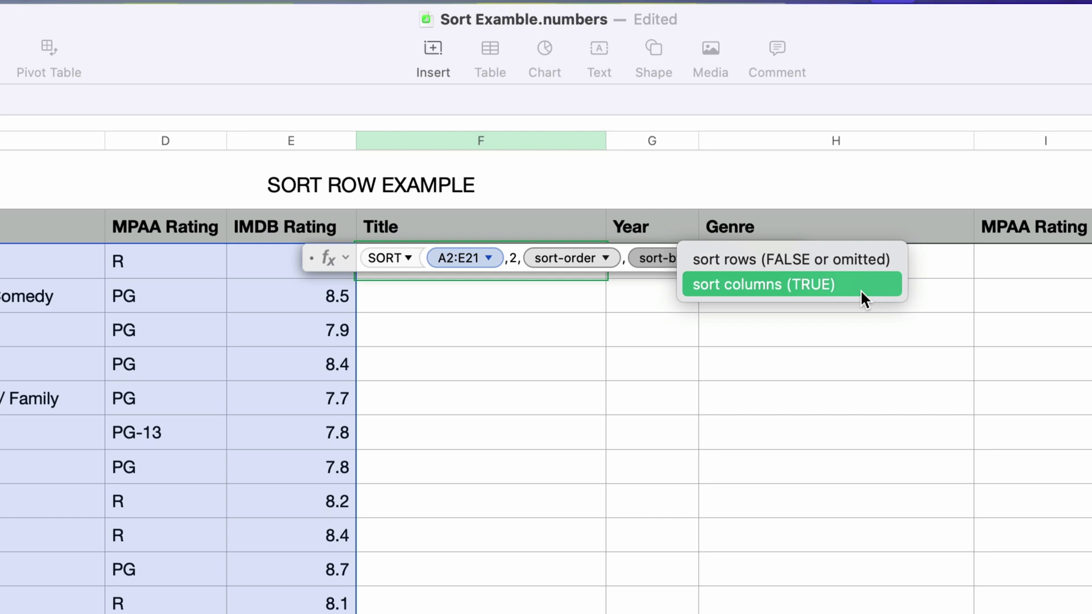
key("Escape")
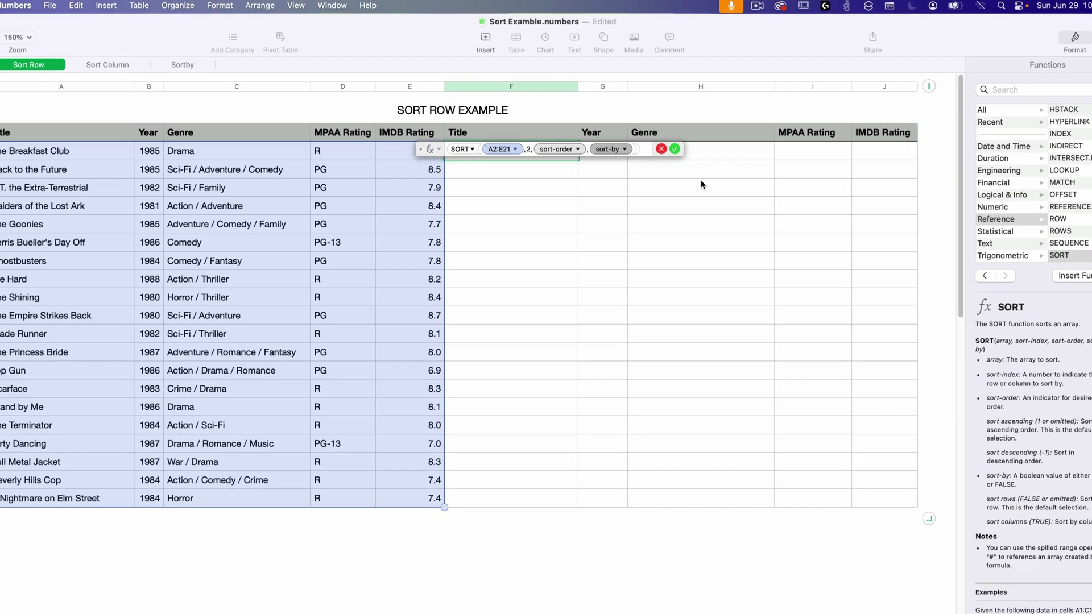
key("Return")
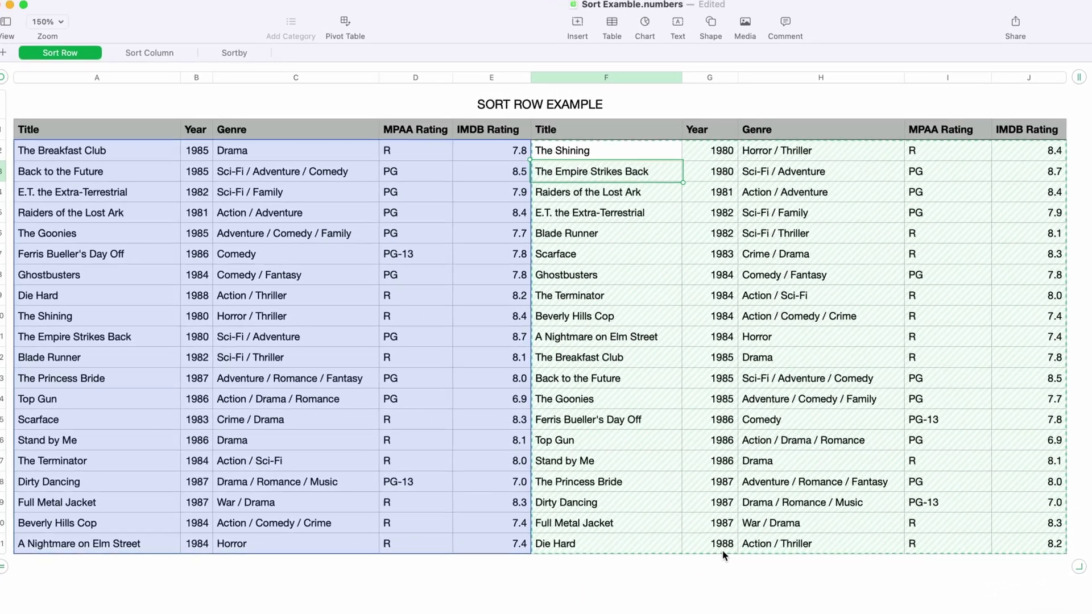
- Change the year of Die Hard in the source data to 1979 to test the sorted list
left_click(197, 295)
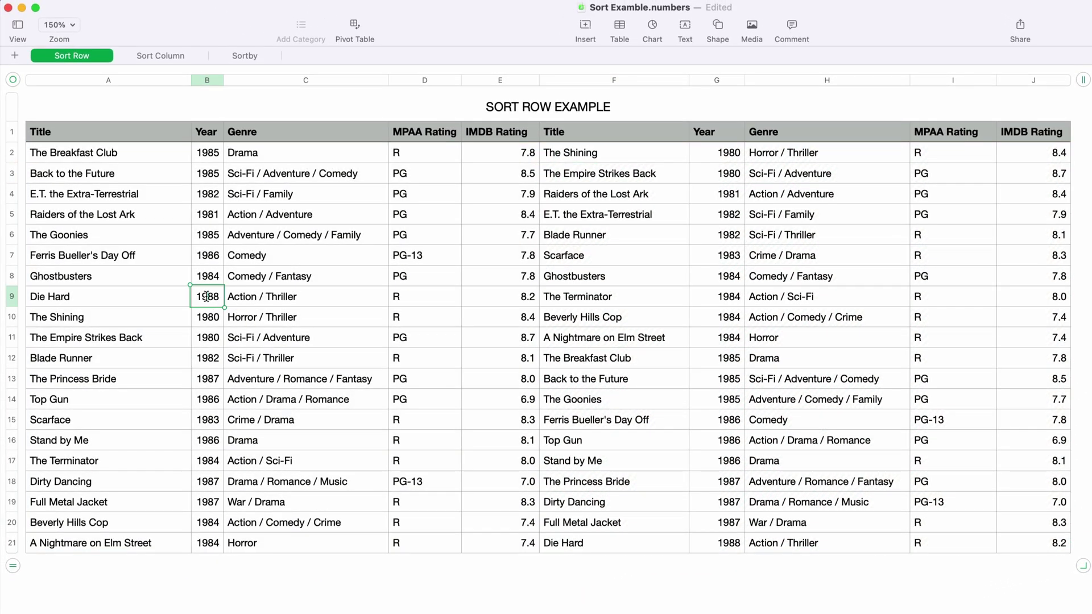
double_click(207, 297)
type("1979")
key("Return")
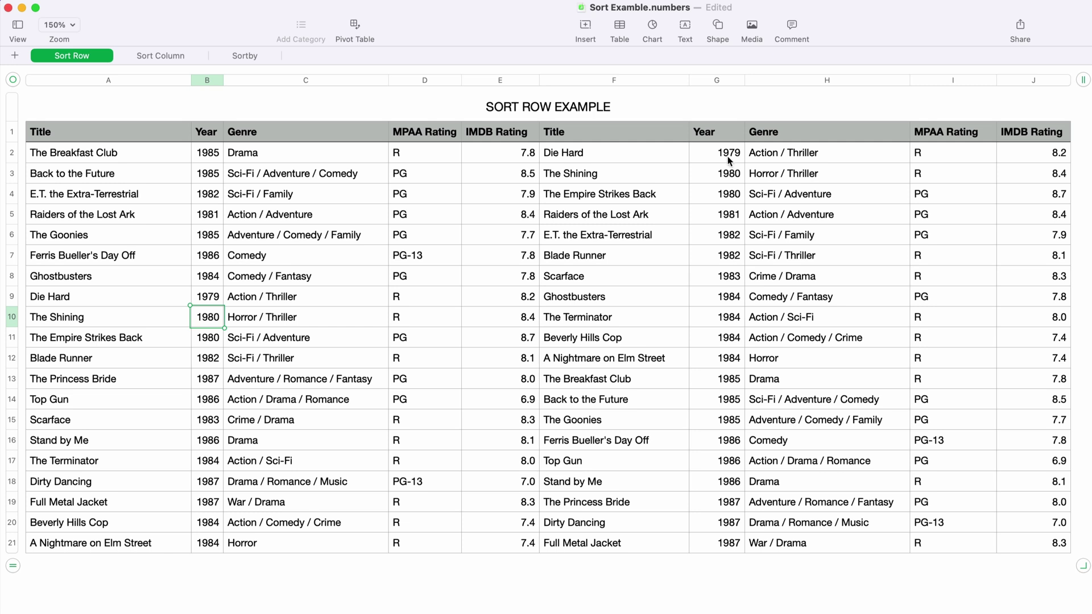
- Set the year of Die Hard in the source data back to 1988
left_click(211, 300)
type("1988")
key("Return")
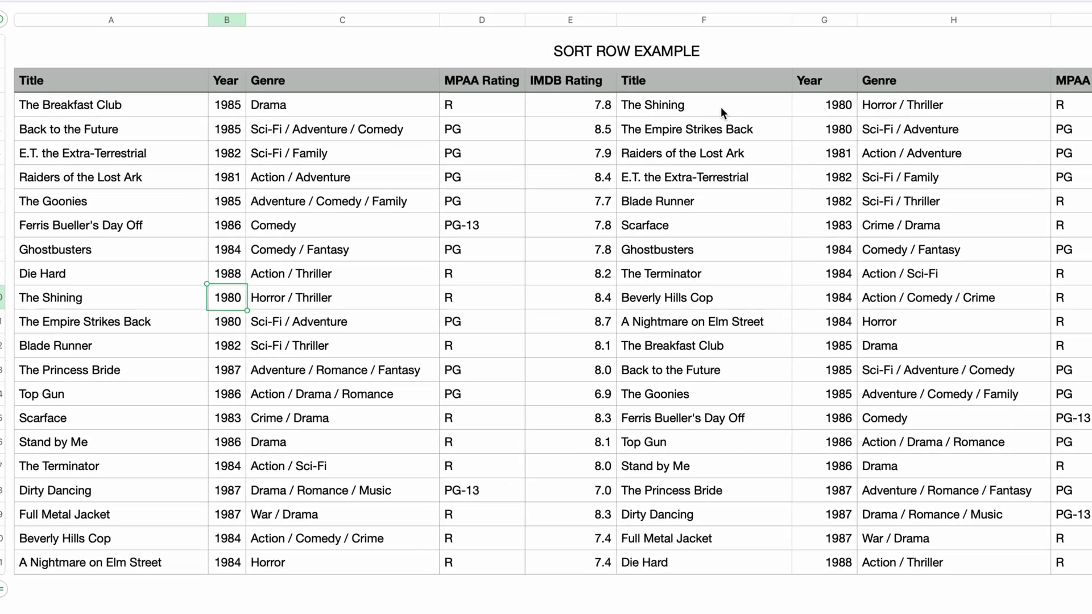
- Edit the SORT formula in F2 to use sort-index 5 (IMDB Rating) and sort descending
left_click(716, 109)
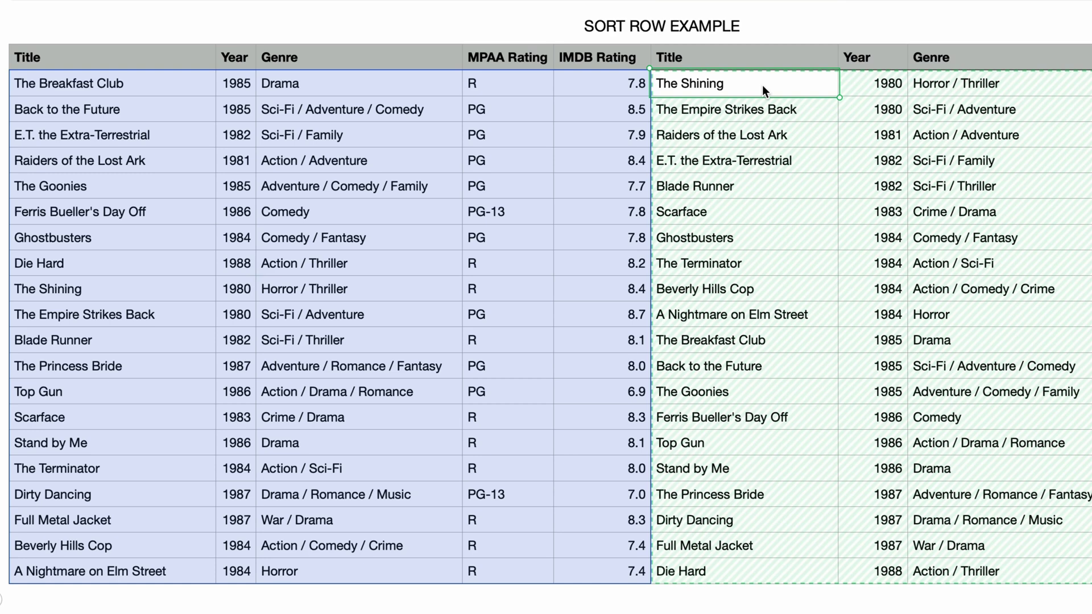
double_click(762, 84)
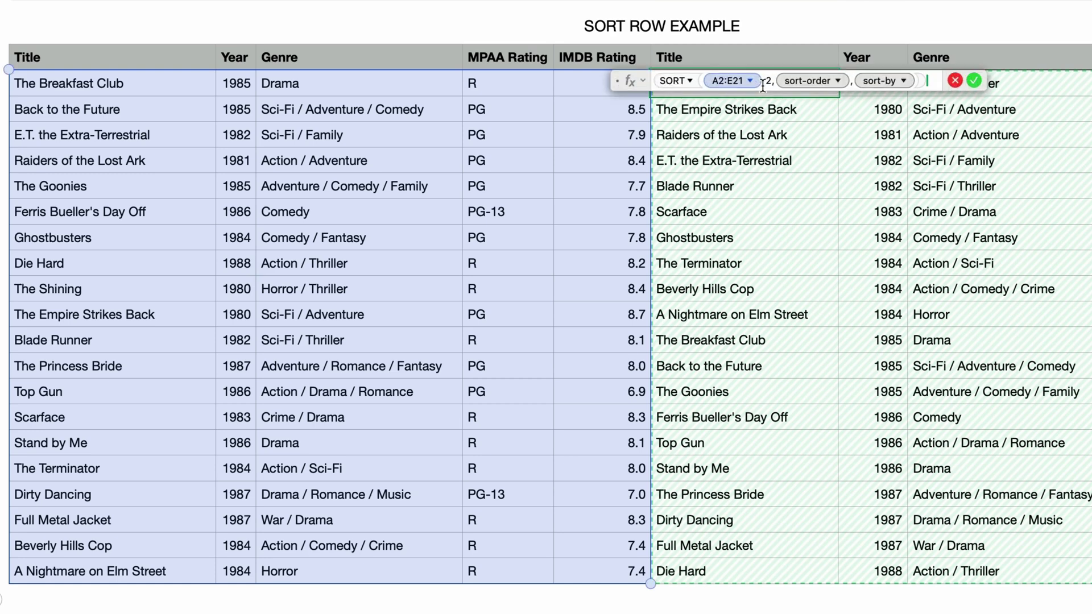
double_click(762, 84)
type("5")
left_click(842, 83)
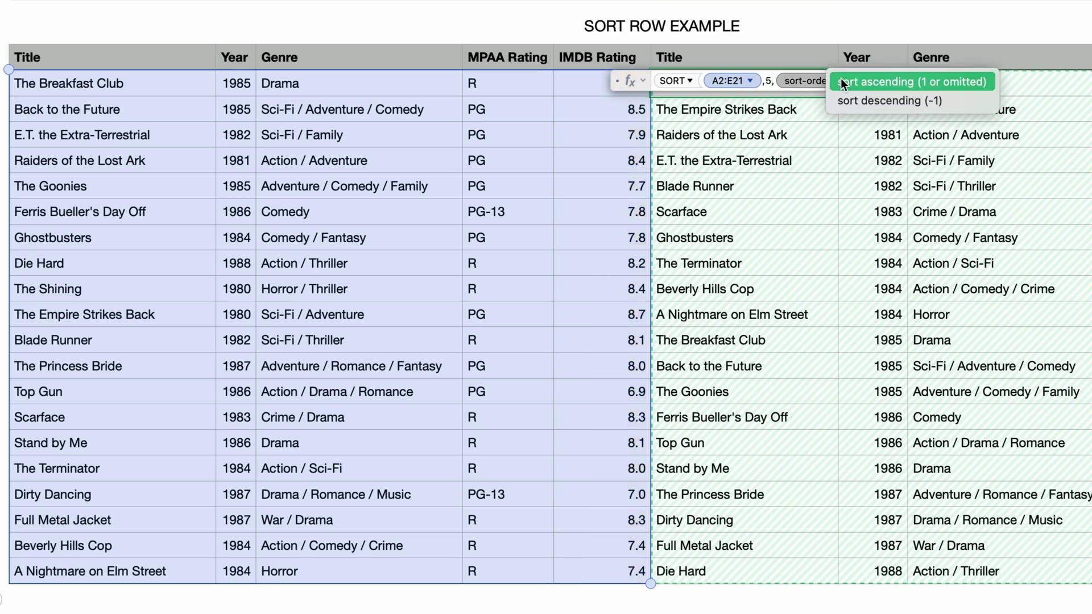
left_click(965, 101)
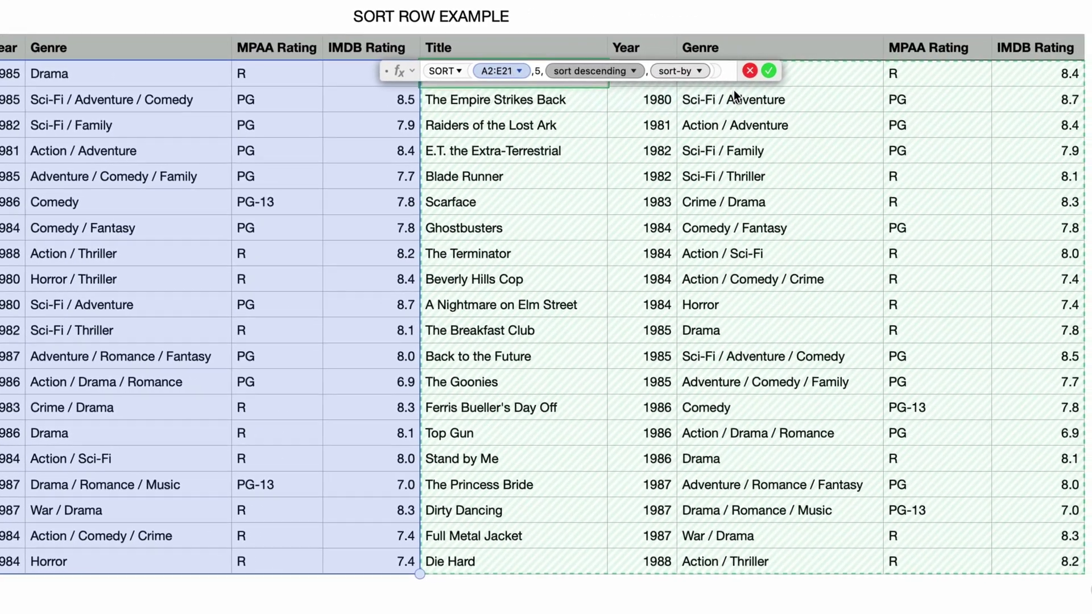
key("Return")
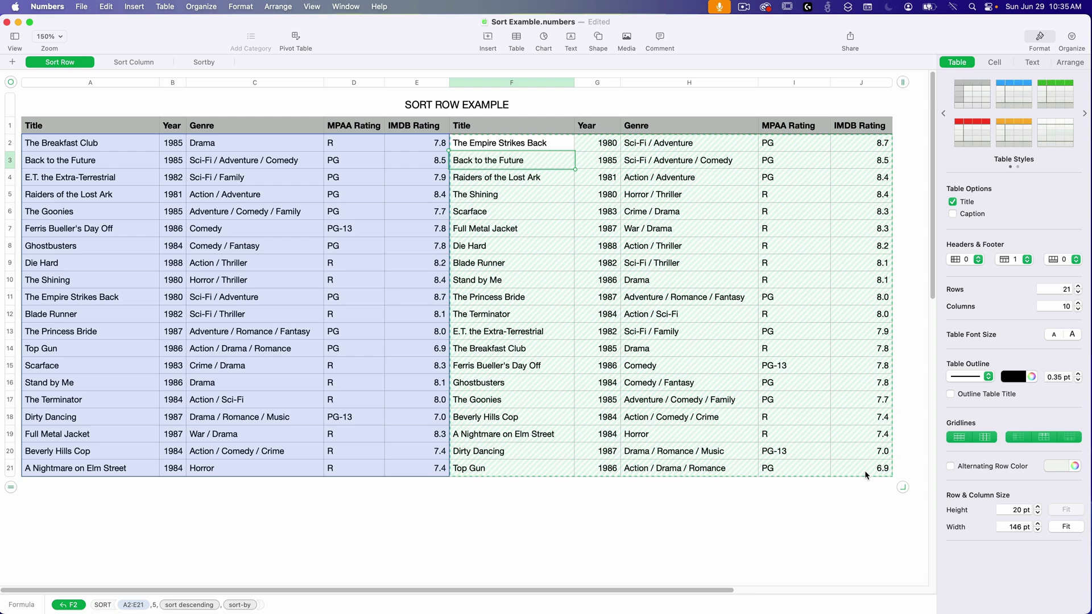
- Examine the SORT formula in cell A2 of the separate SORT ROW EXAMPLE-1 table further down the sheet
scroll(772, 495, "down", 2)
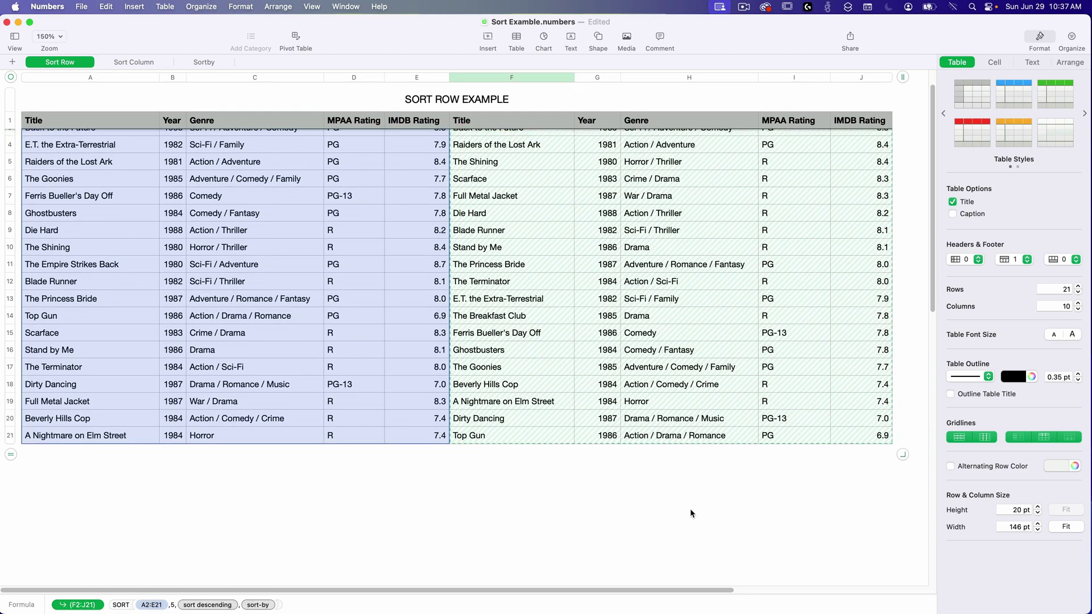
scroll(675, 512, "down", 10)
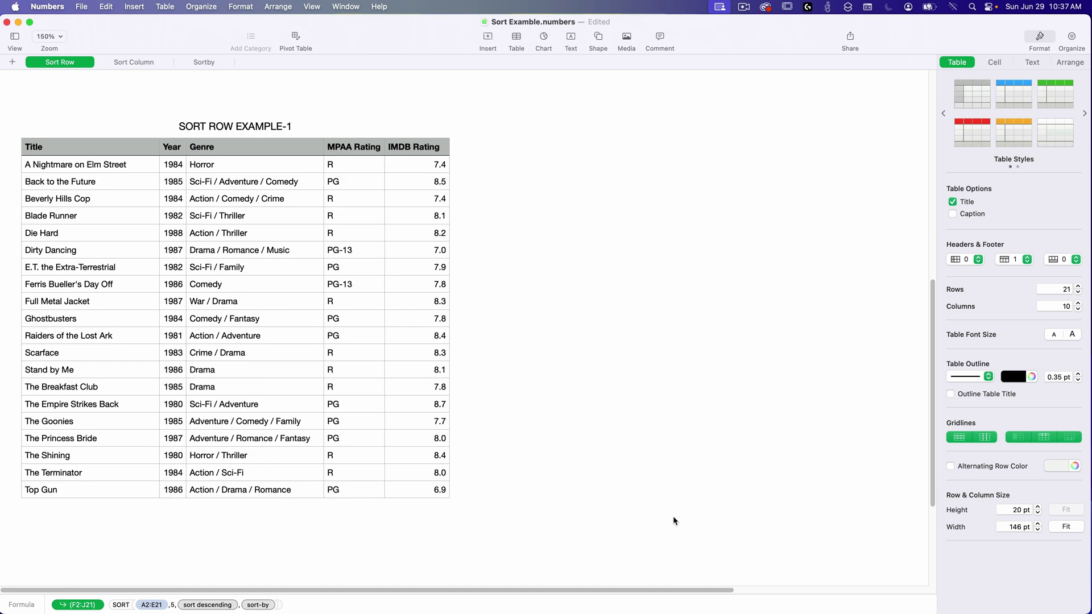
left_click(101, 166)
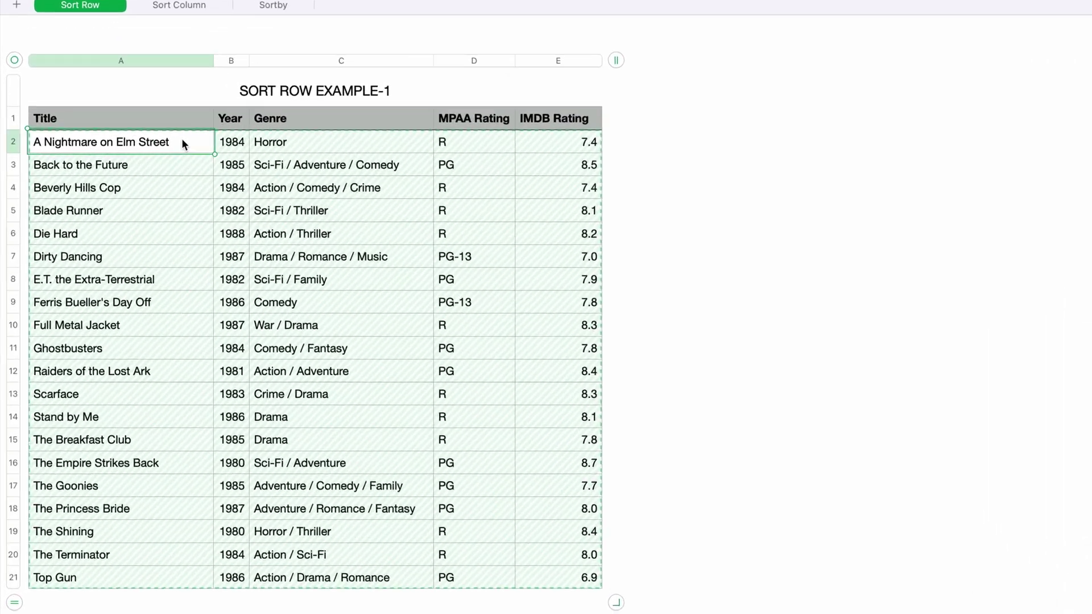
double_click(116, 165)
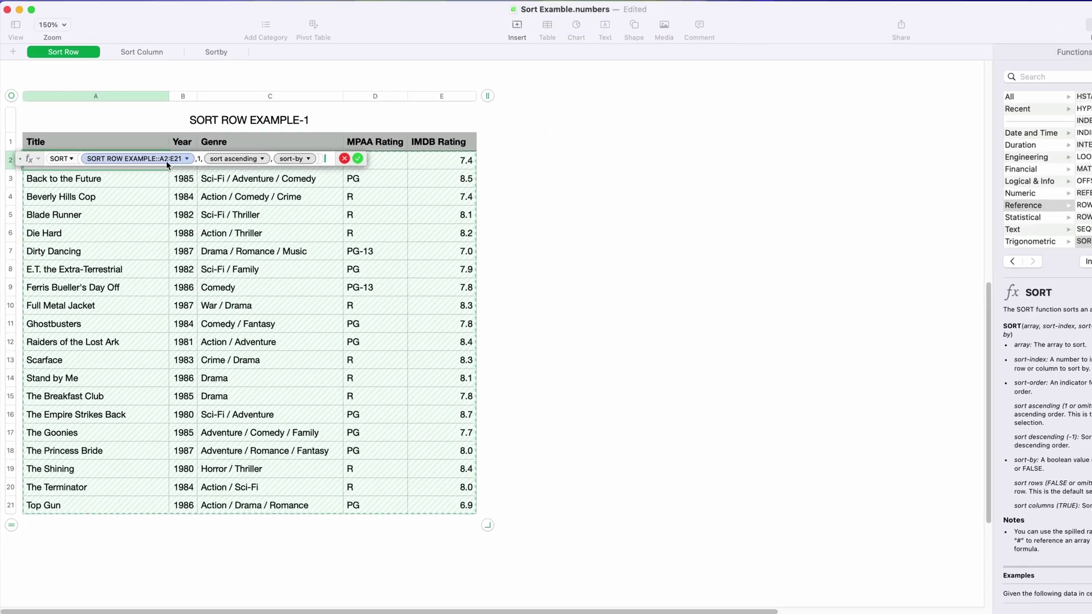
left_click(357, 158)
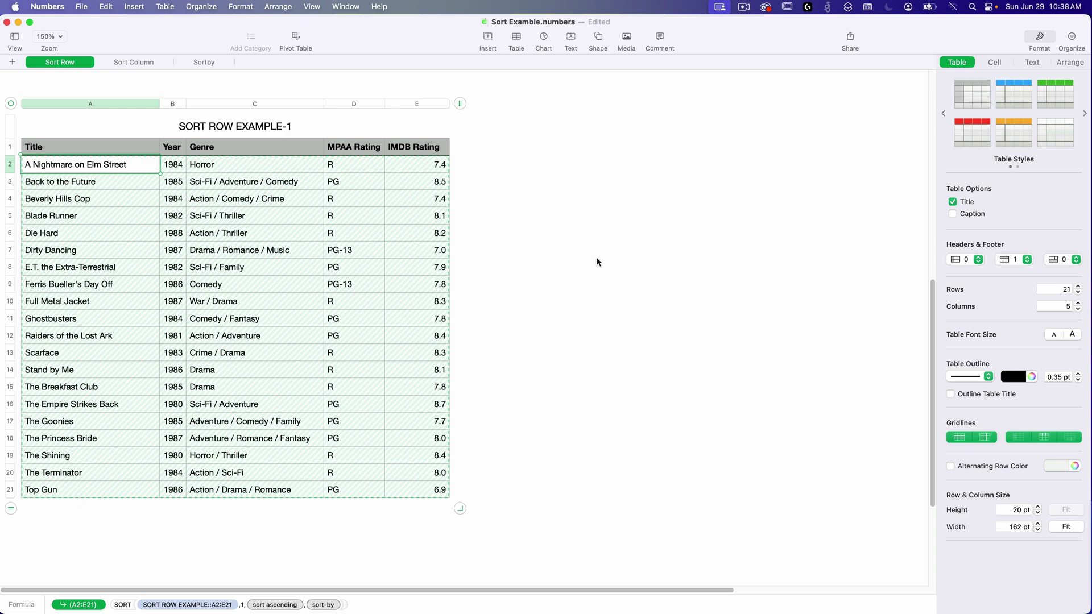
- Hide source columns A through E of the SORT ROW EXAMPLE table and deselect the table
scroll(597, 259, "up", 10)
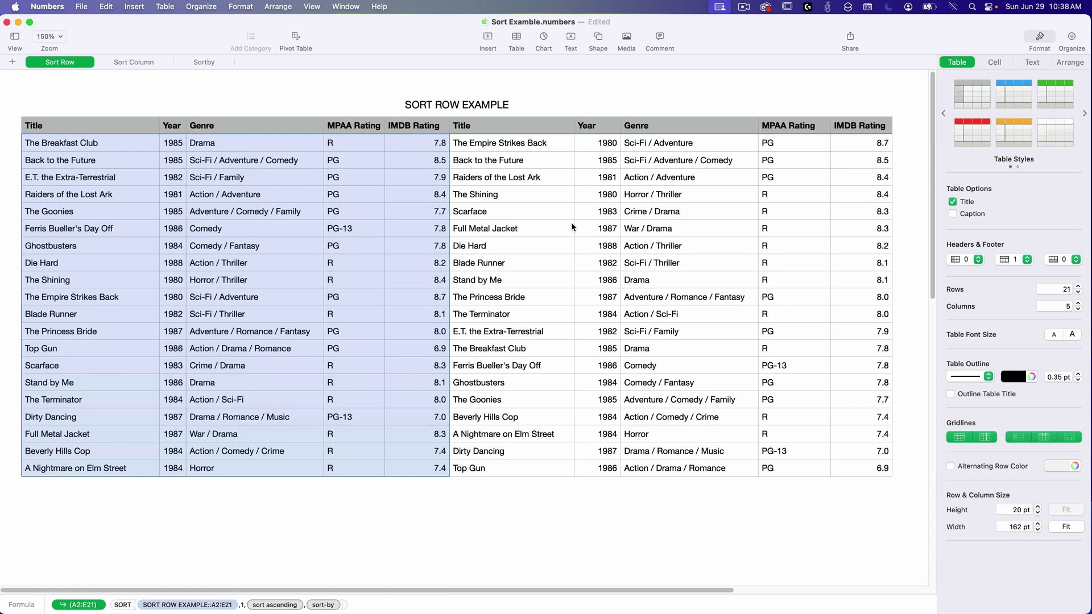
left_click(118, 87)
left_click(74, 83)
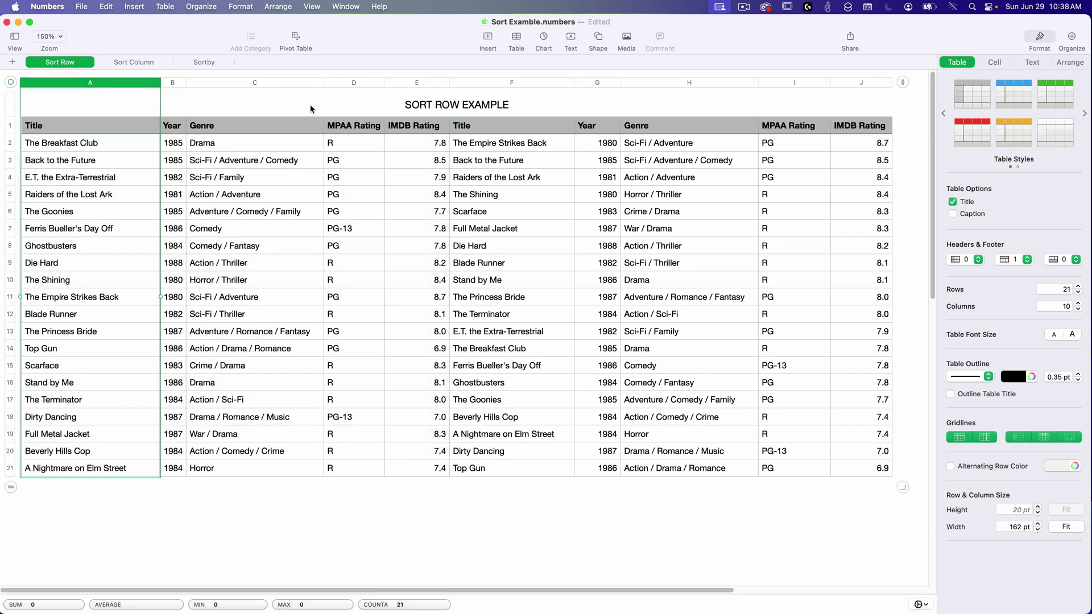
left_click(417, 82, "shift")
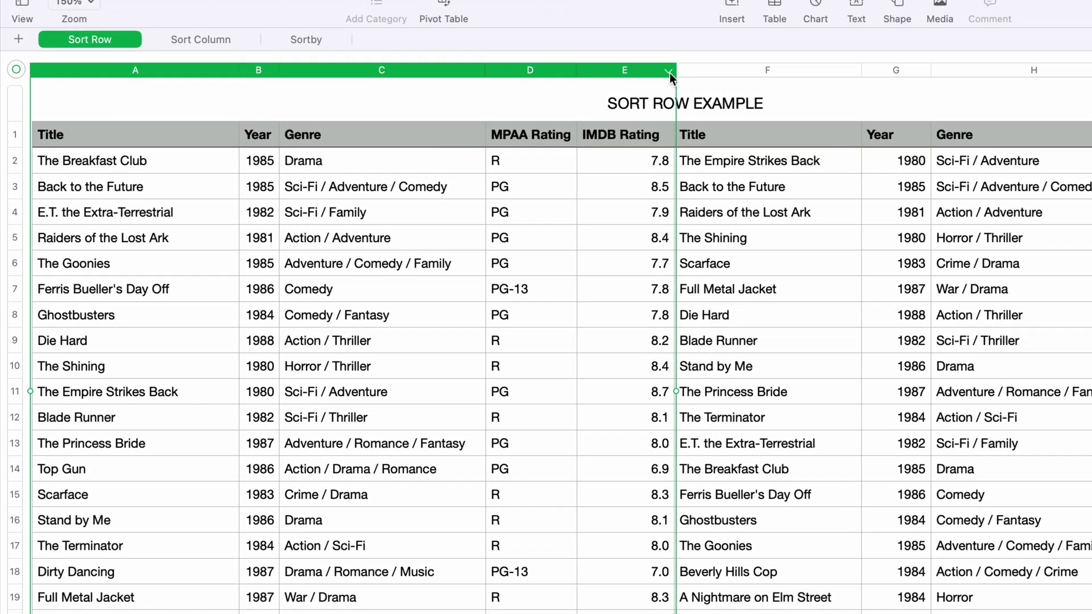
left_click(563, 77)
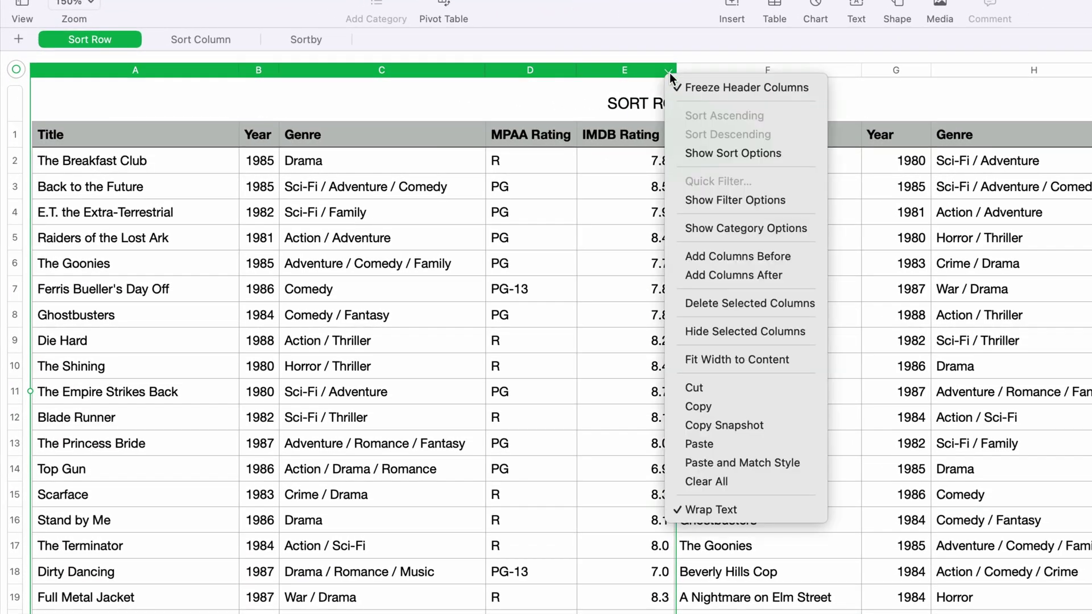
left_click(817, 332)
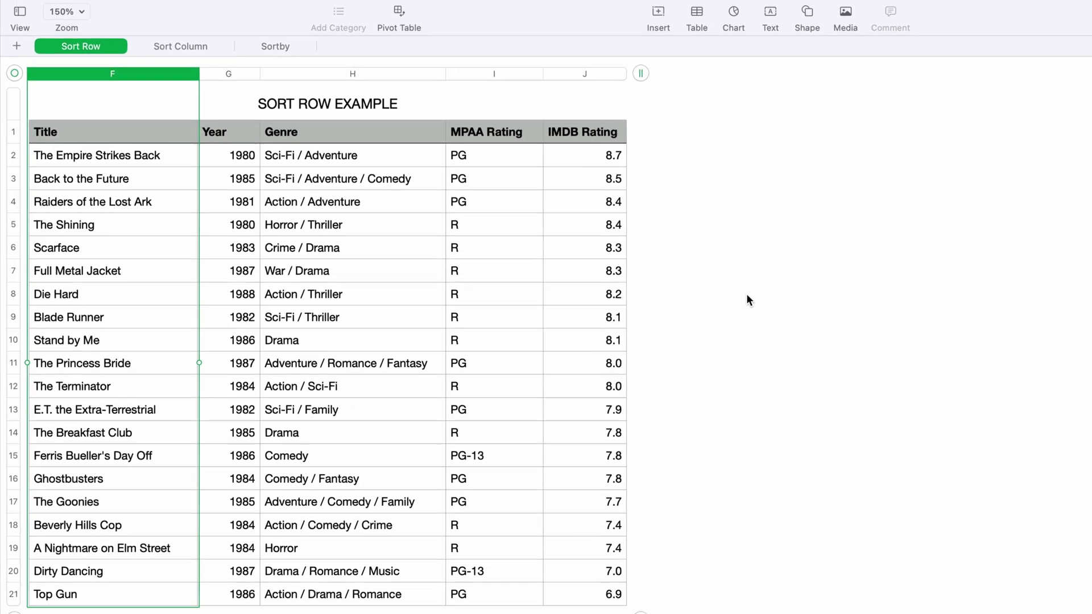
left_click(747, 298)
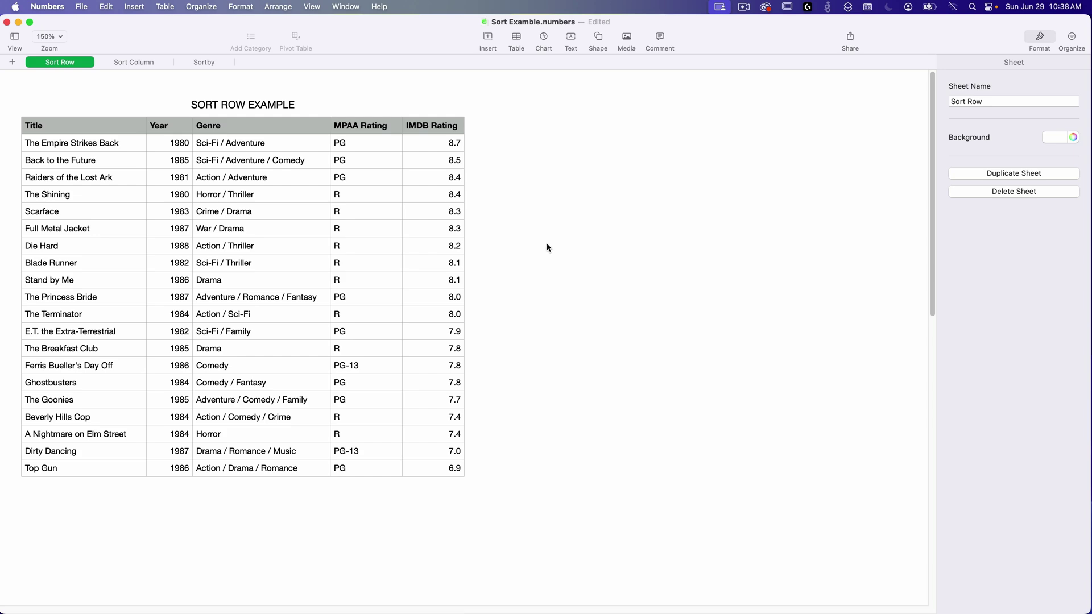
- Change the SORT formula in F2 to sort-index 1 with sort ascending, and open the Year column's options
left_click(107, 144)
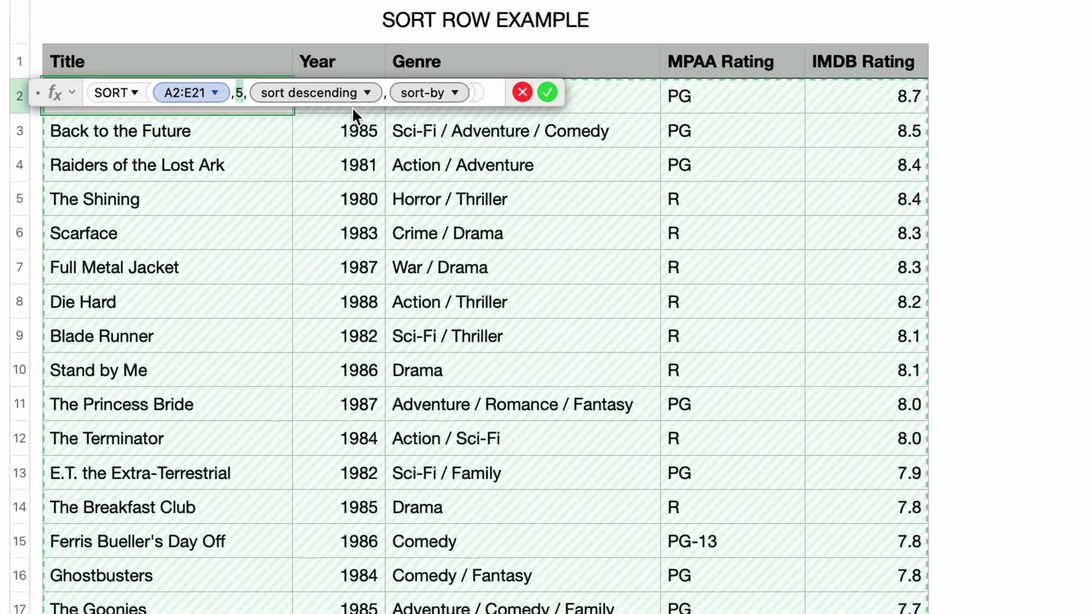
key("BackSpace")
type("1,1,sort descending,sort-by")
left_click(362, 85)
left_click(380, 72)
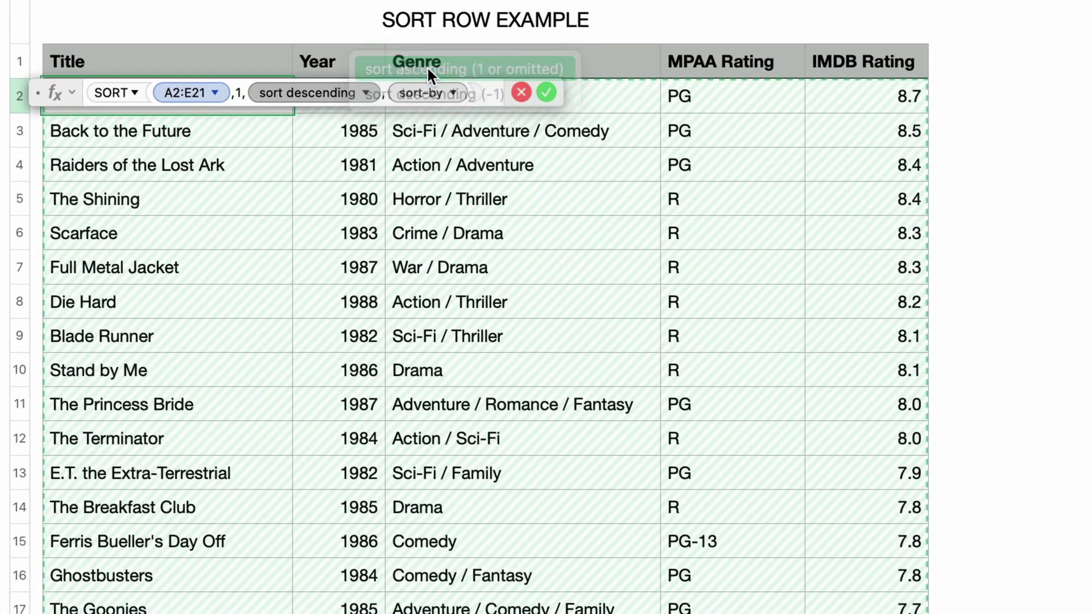
left_click(538, 89)
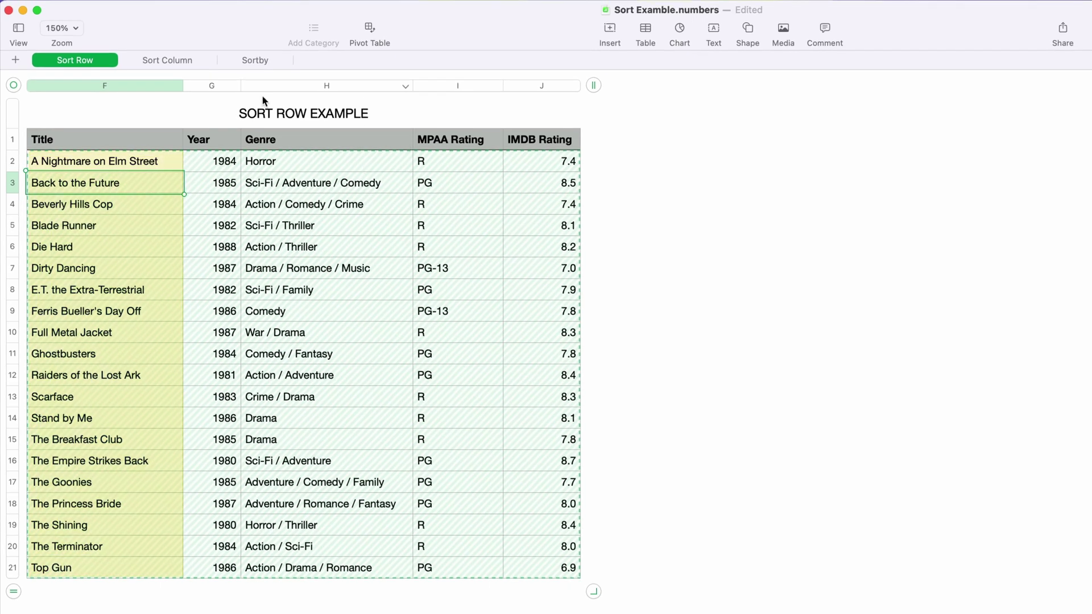
left_click(234, 85)
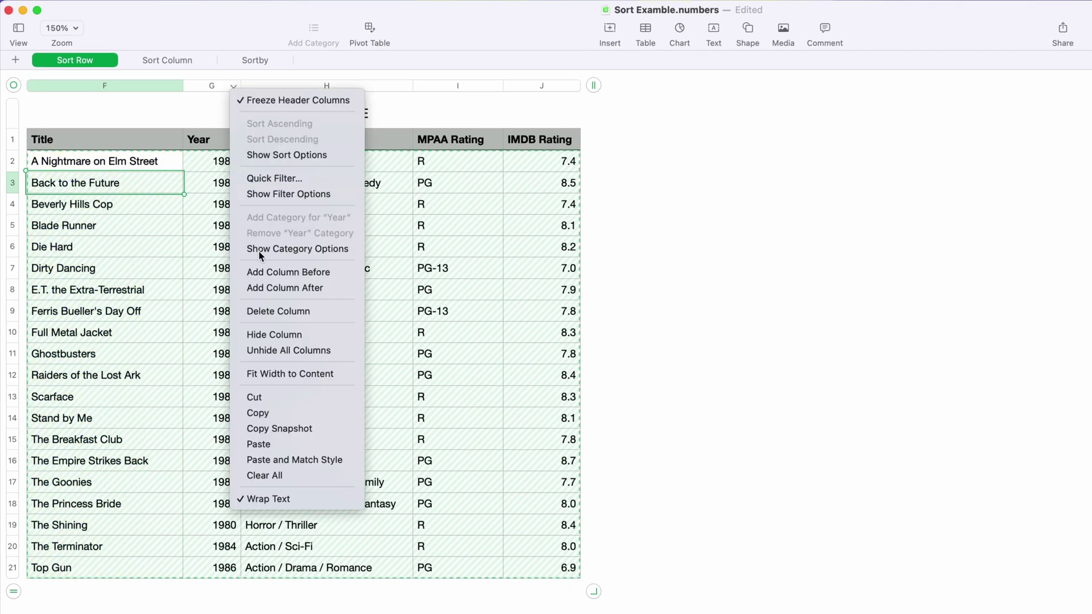
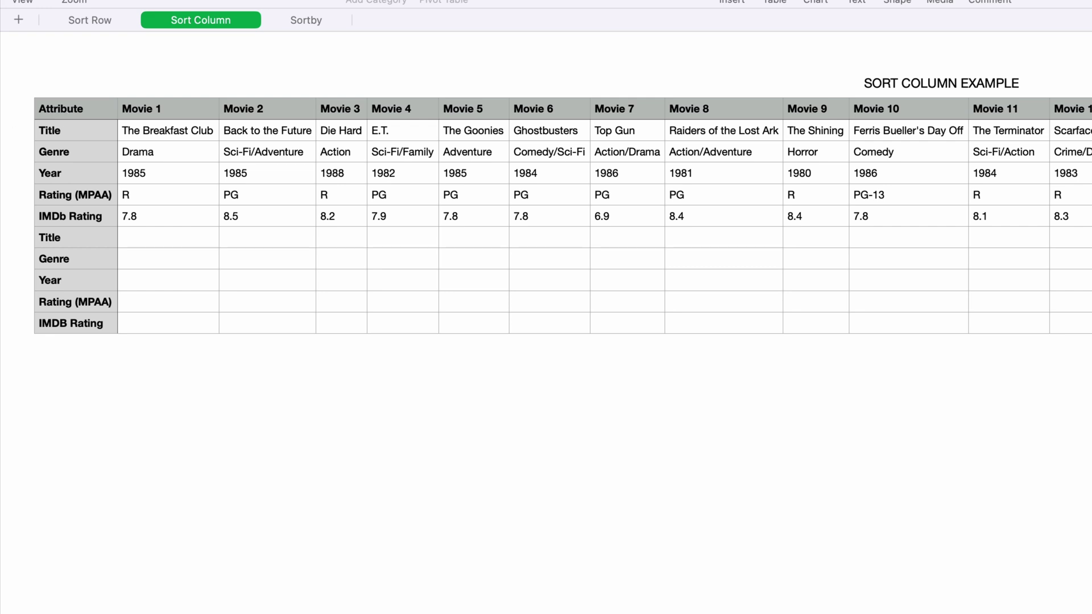
- Start a SORT formula in B7 of the SORT COLUMN EXAMPLE table with B2:U6 as the array
left_click(183, 242)
key("=")
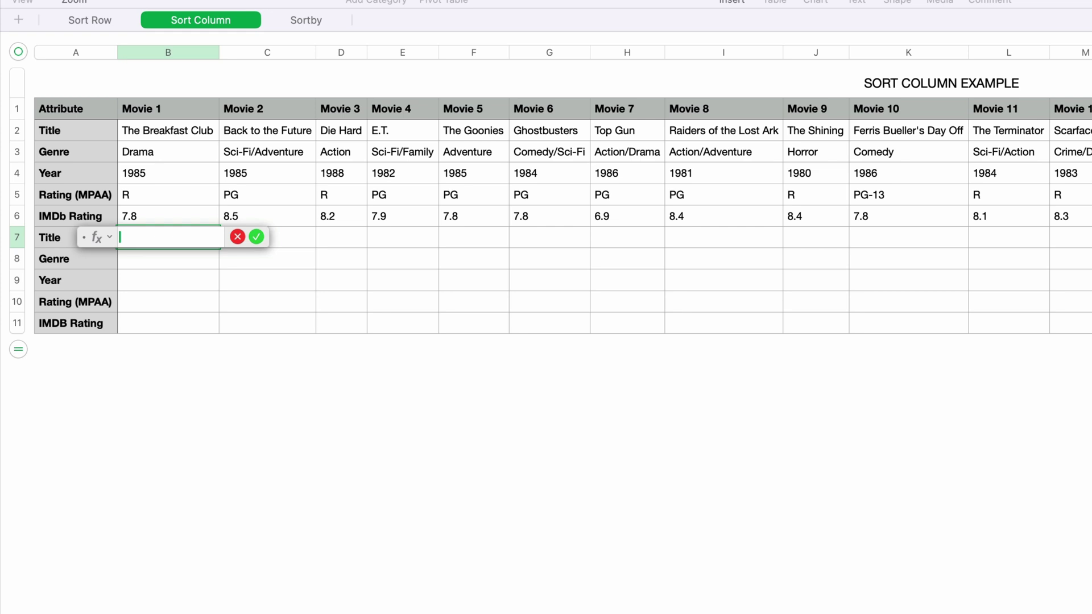
type("sort")
key("Return")
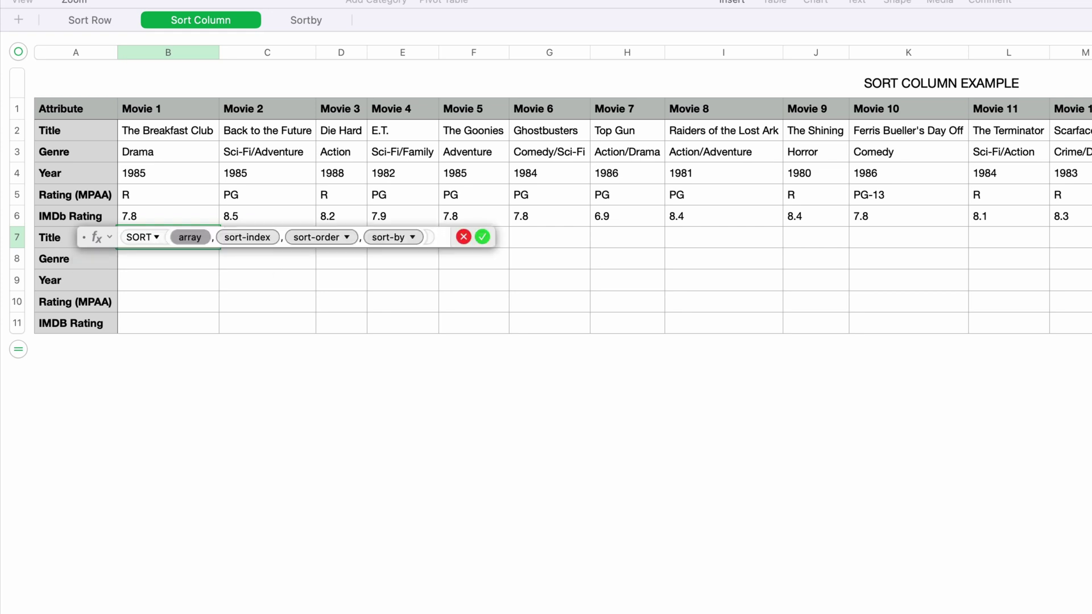
left_click_drag(181, 132, 1081, 219)
key("Tab")
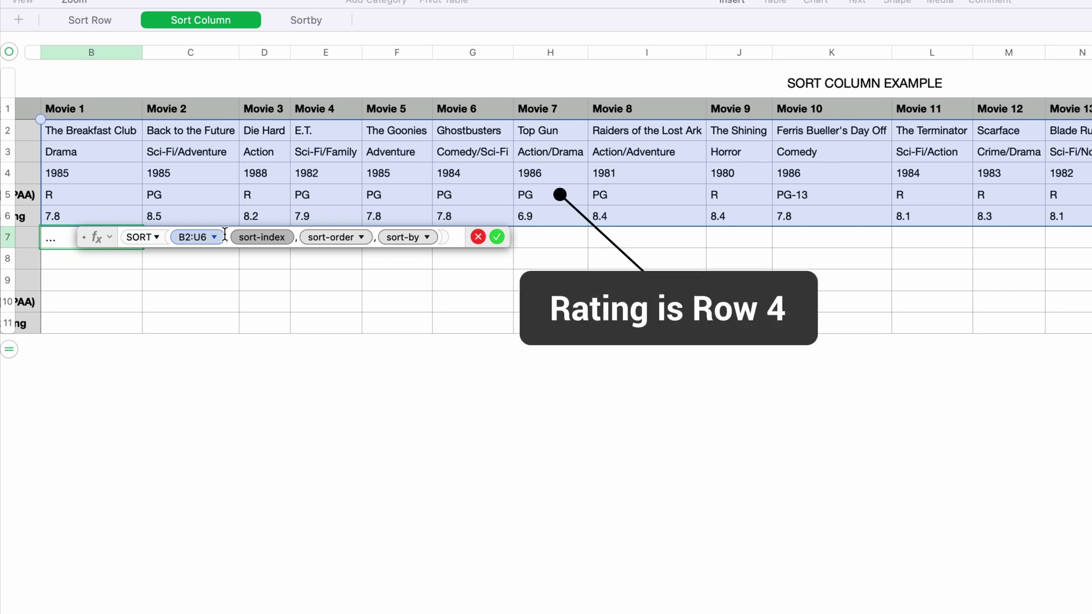
- Complete the SORT formula with sort-index 4, the default sort order and sort columns (TRUE)
type("4")
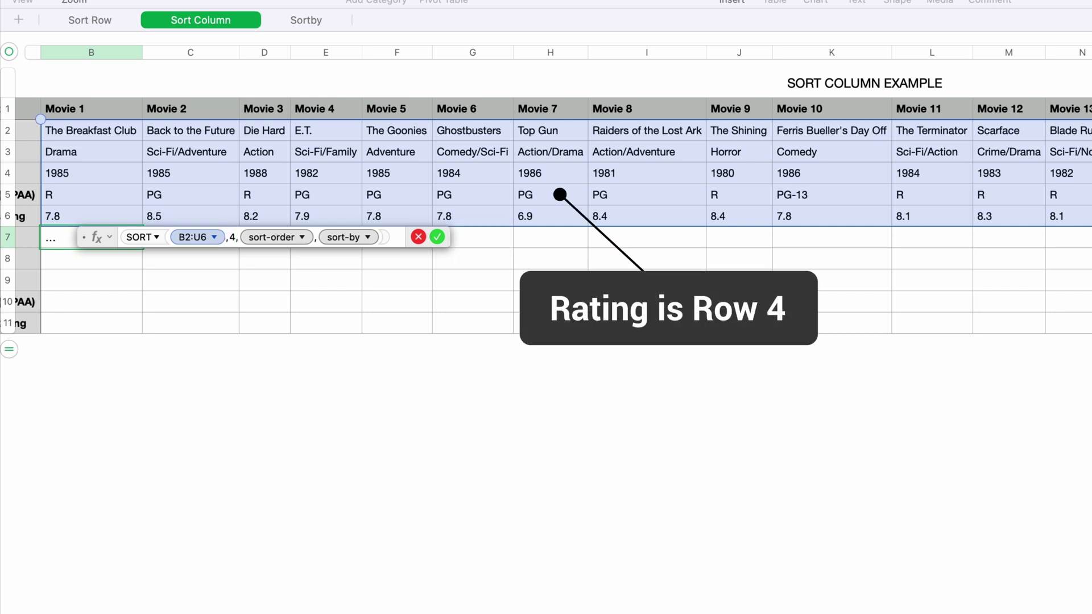
key("Tab")
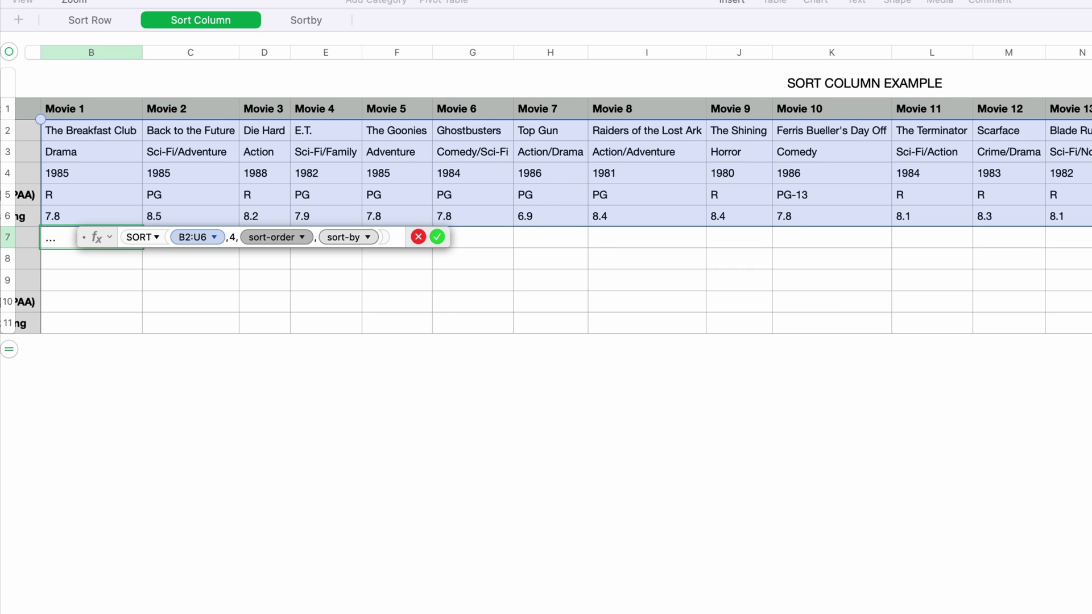
key("Tab")
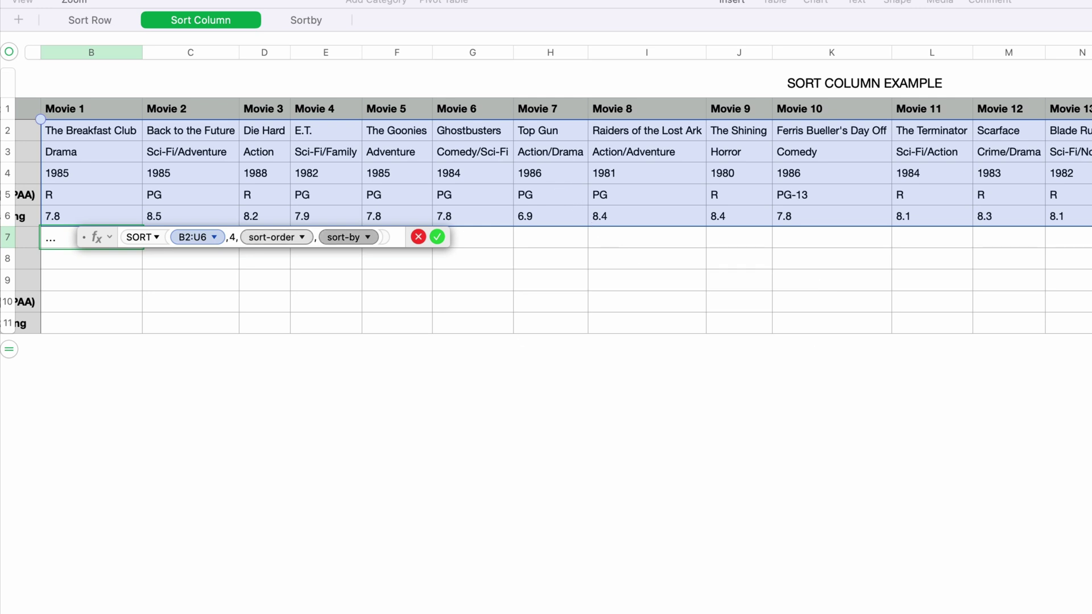
left_click(369, 237)
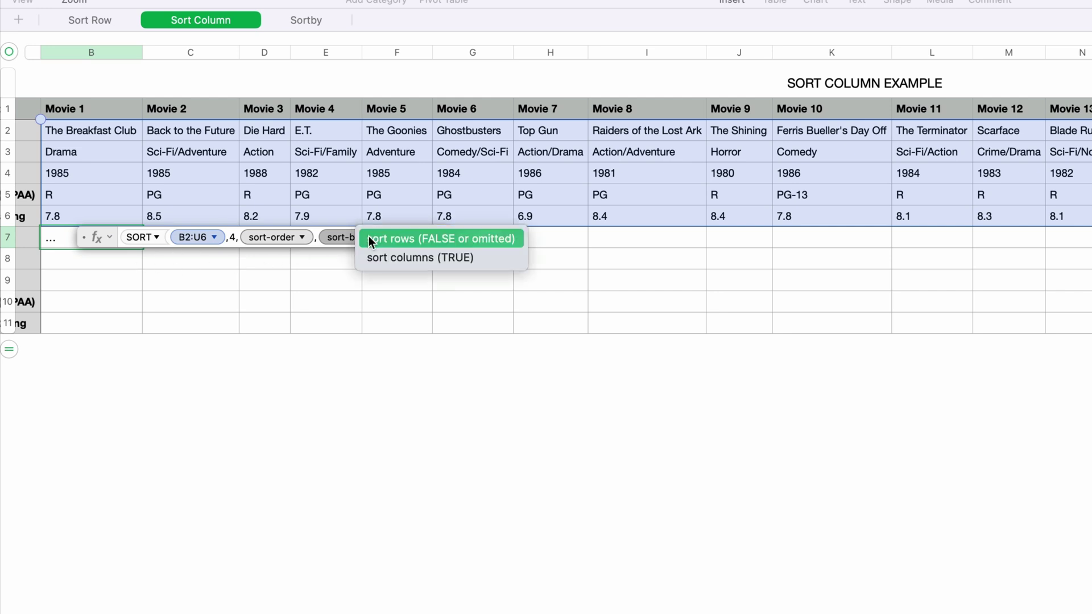
left_click(503, 257)
key("Return")
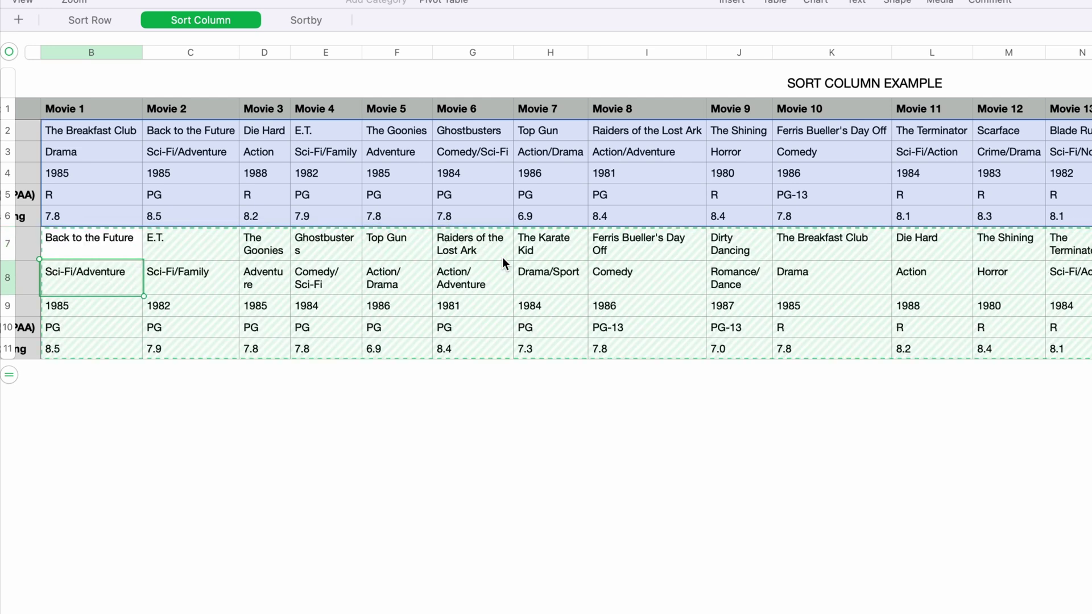
- Hide source rows 2 through 6 of the SORT COLUMN EXAMPLE table
scroll(239, 364, "left", 3)
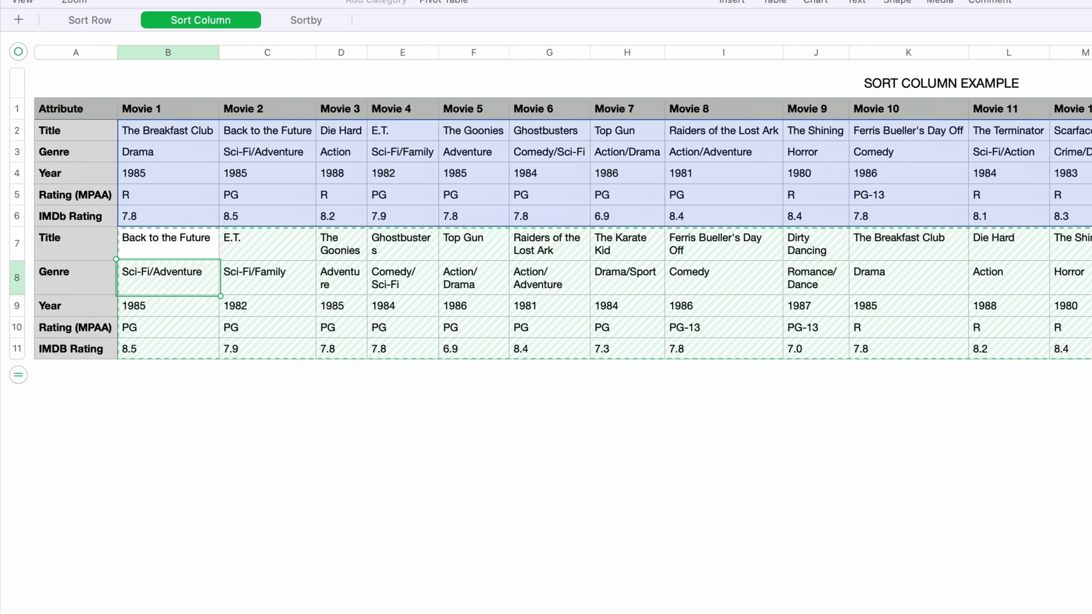
key("Up")
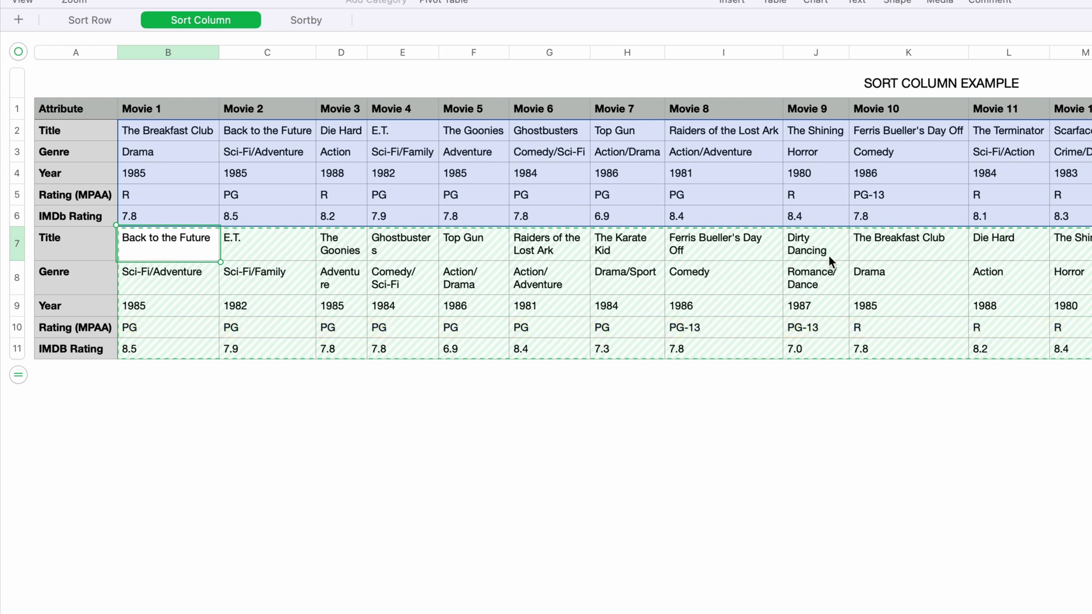
left_click(18, 131)
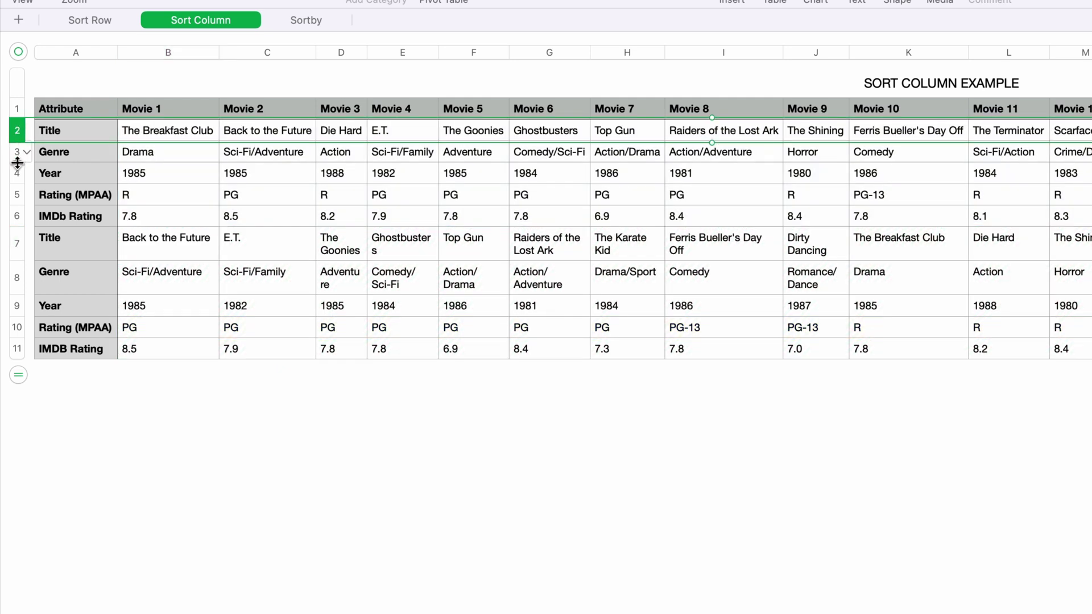
left_click(23, 216, "shift")
left_click(27, 217)
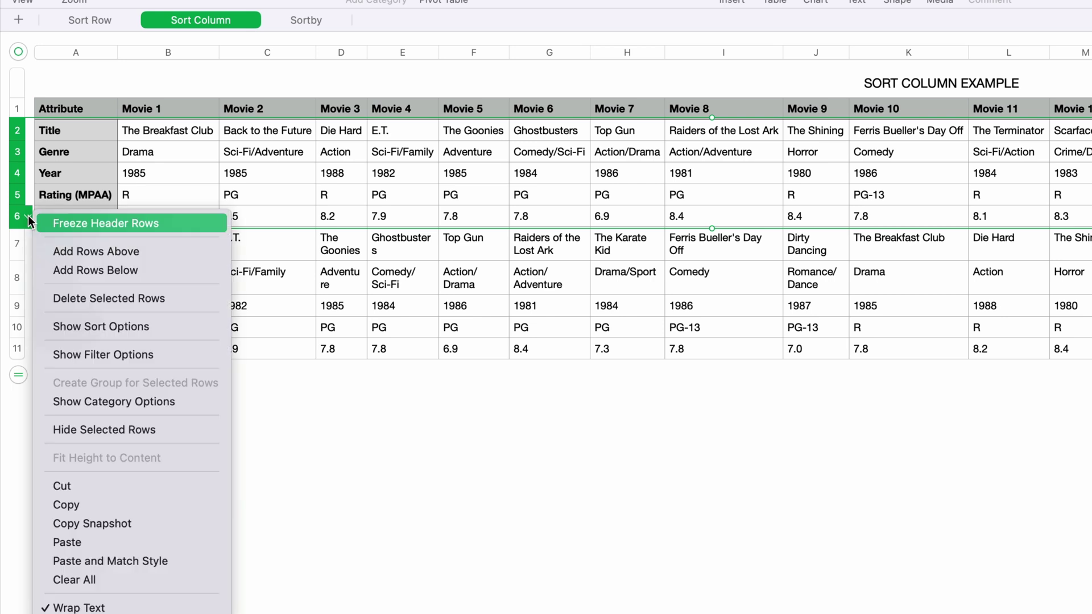
left_click(157, 430)
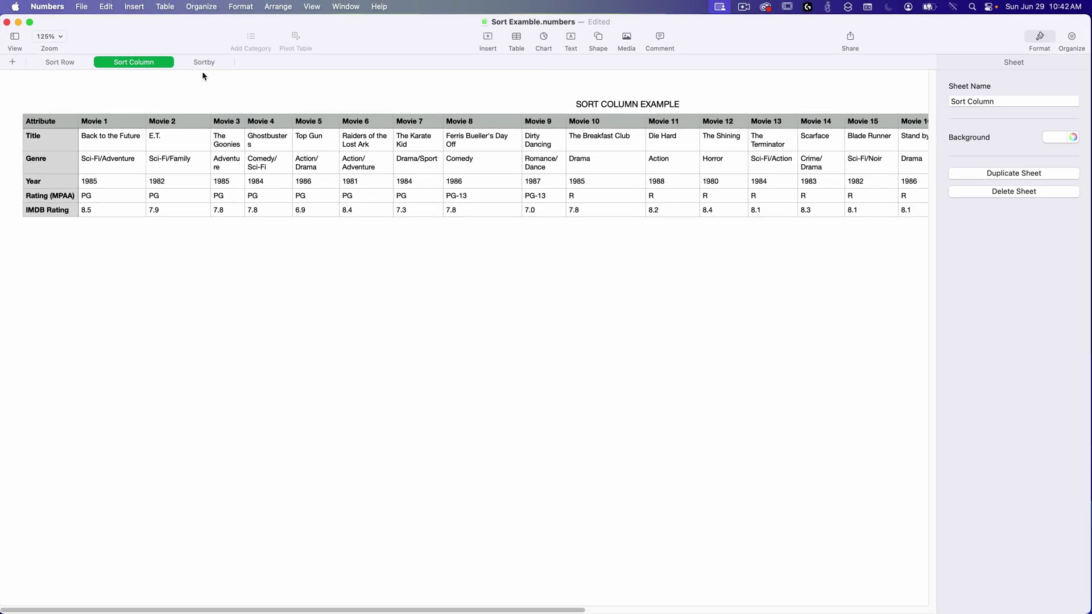
- Switch to the Sortby sheet
left_click(203, 62)
left_click(203, 64)
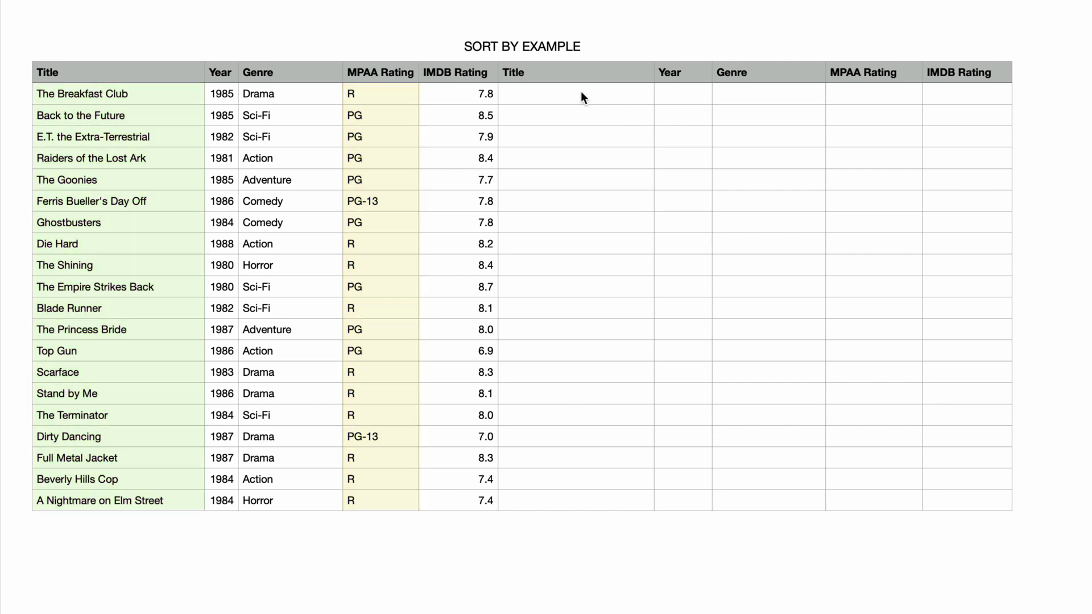
- Start a SORTBY formula in F2 of the SORT BY EXAMPLE table with A2:E21 as the array
left_click(582, 91)
type("=")
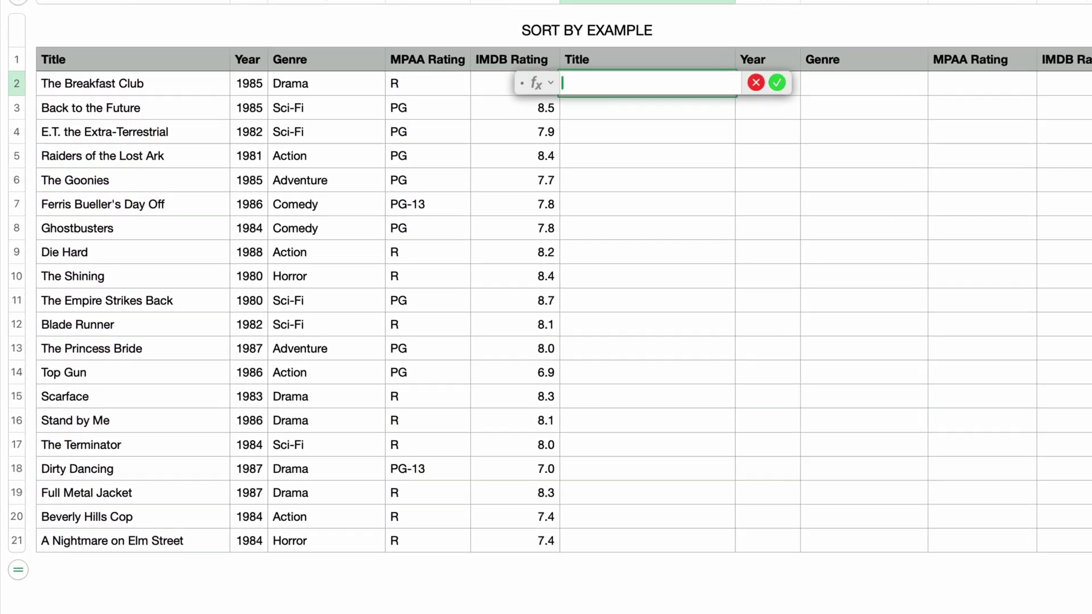
type("sortby")
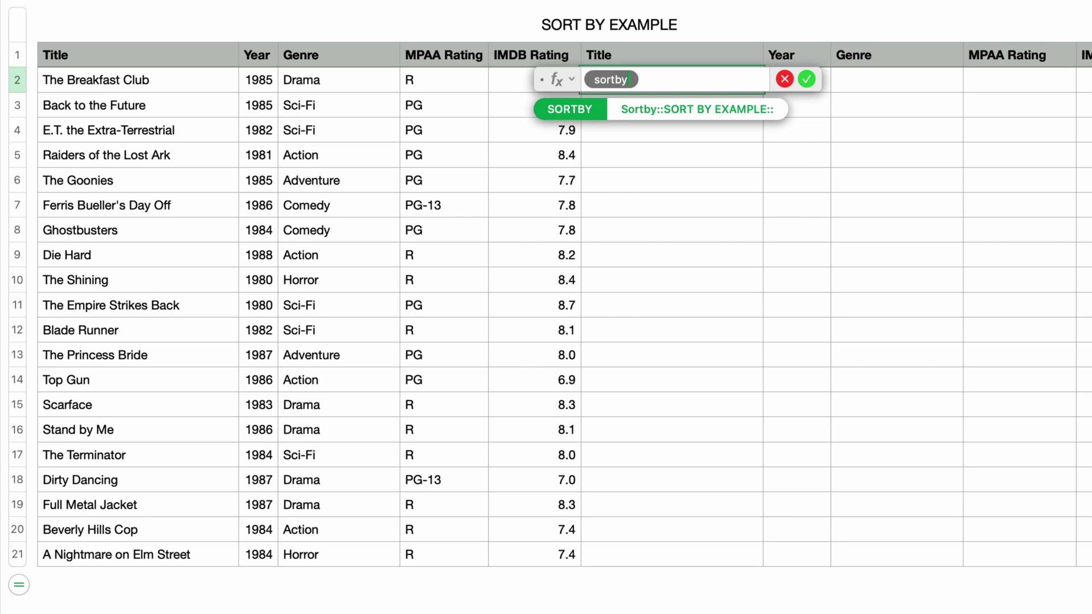
key("Return")
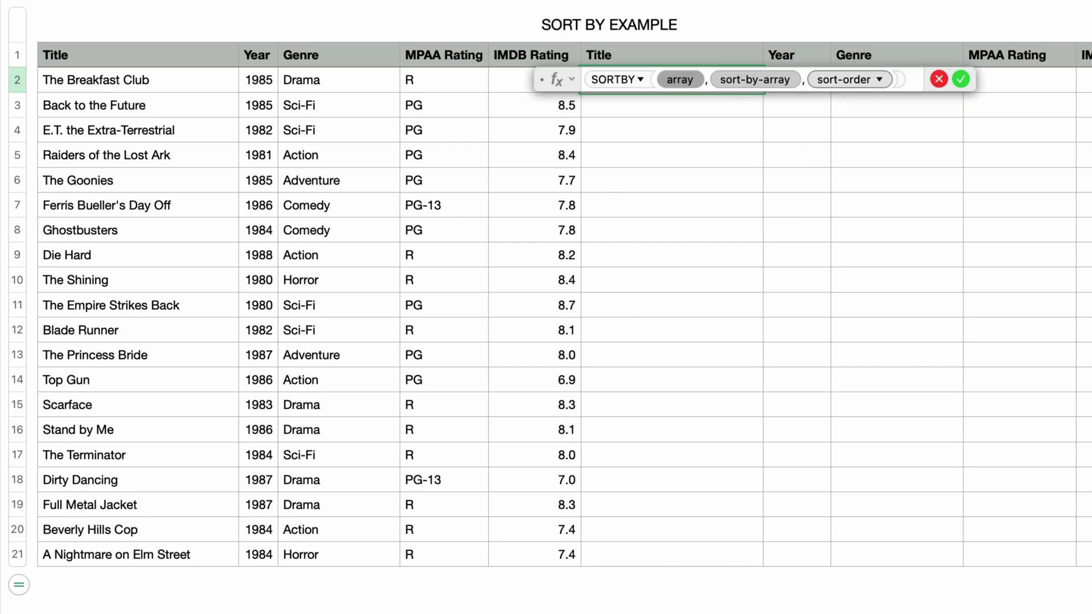
left_click(144, 80)
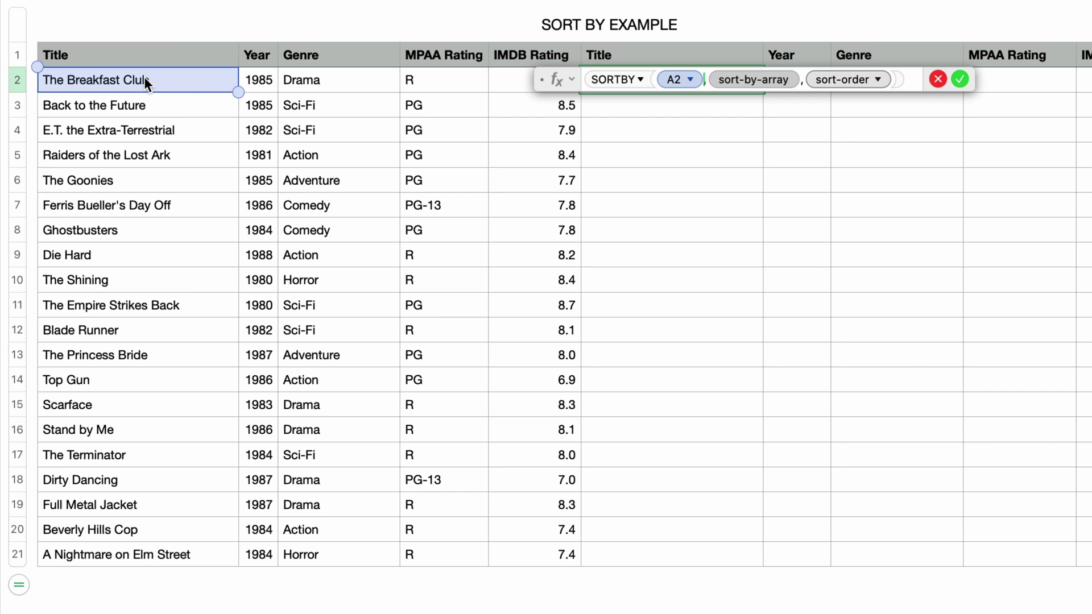
left_click_drag(238, 92, 558, 557)
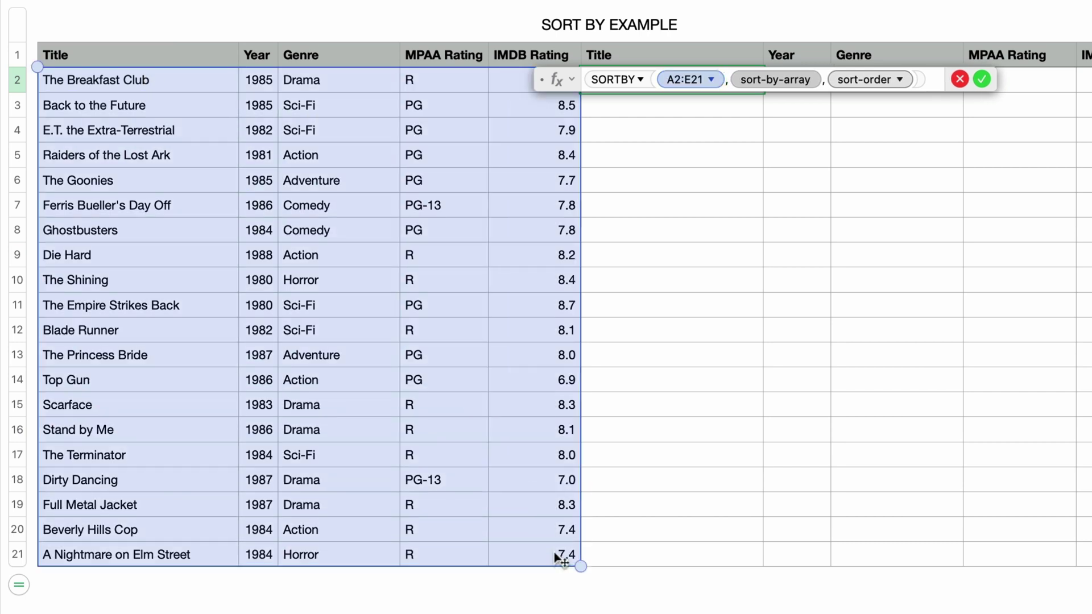
- Set the SORTBY formula's first sort-by-array to the MPAA Rating cells D2:D21 with sort ascending
type(",")
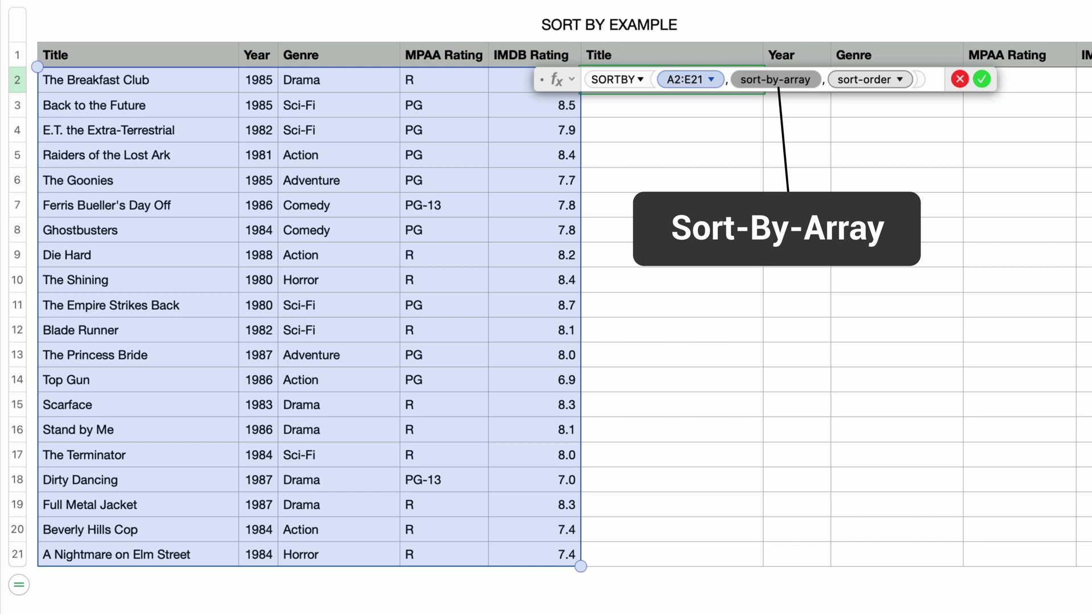
left_click(438, 78)
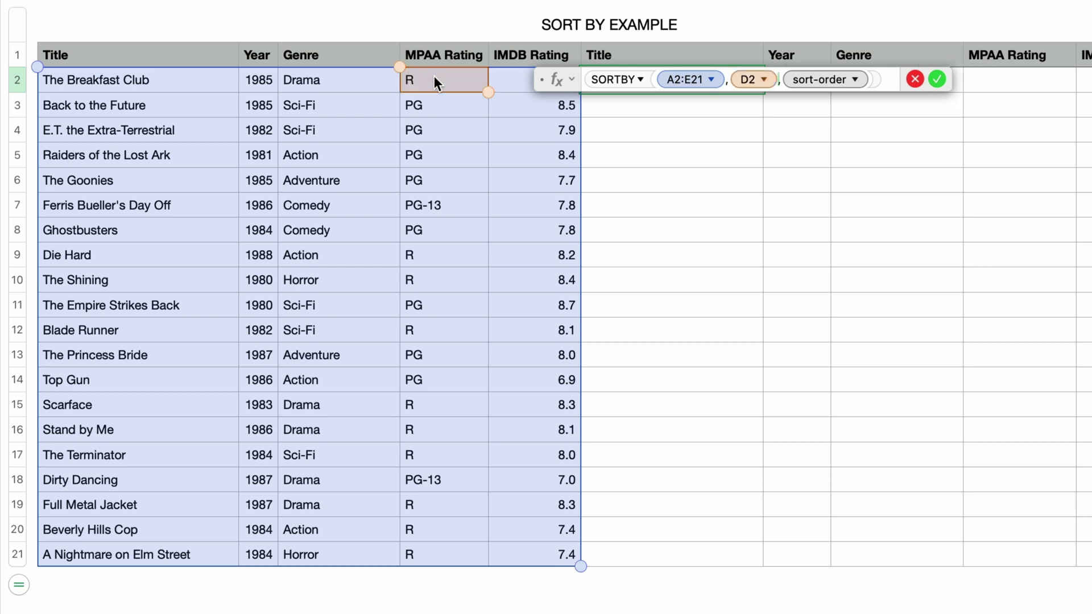
left_click_drag(488, 92, 467, 564)
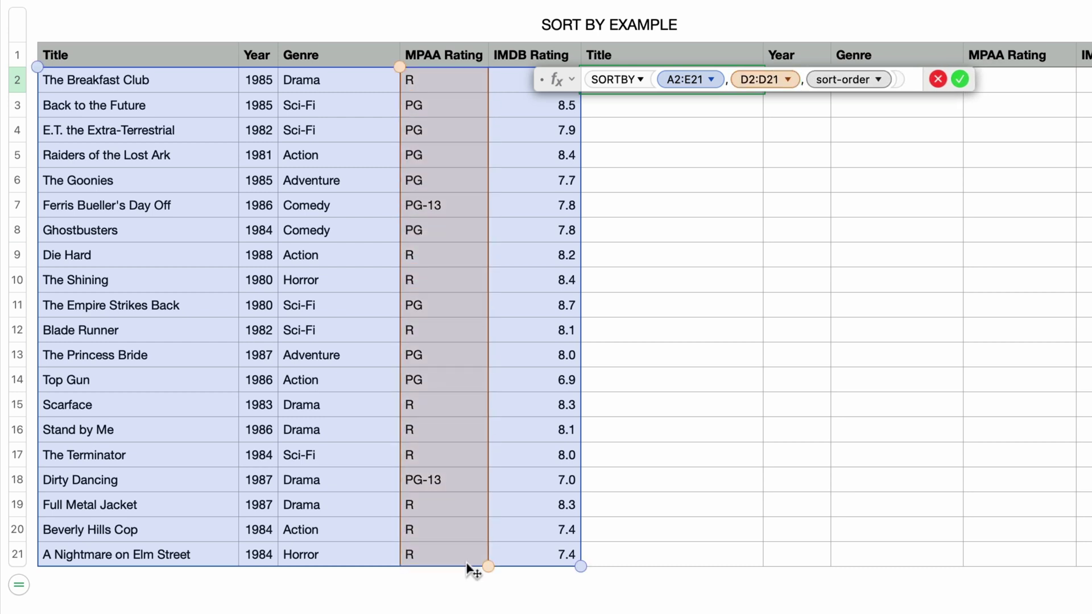
left_click(879, 82)
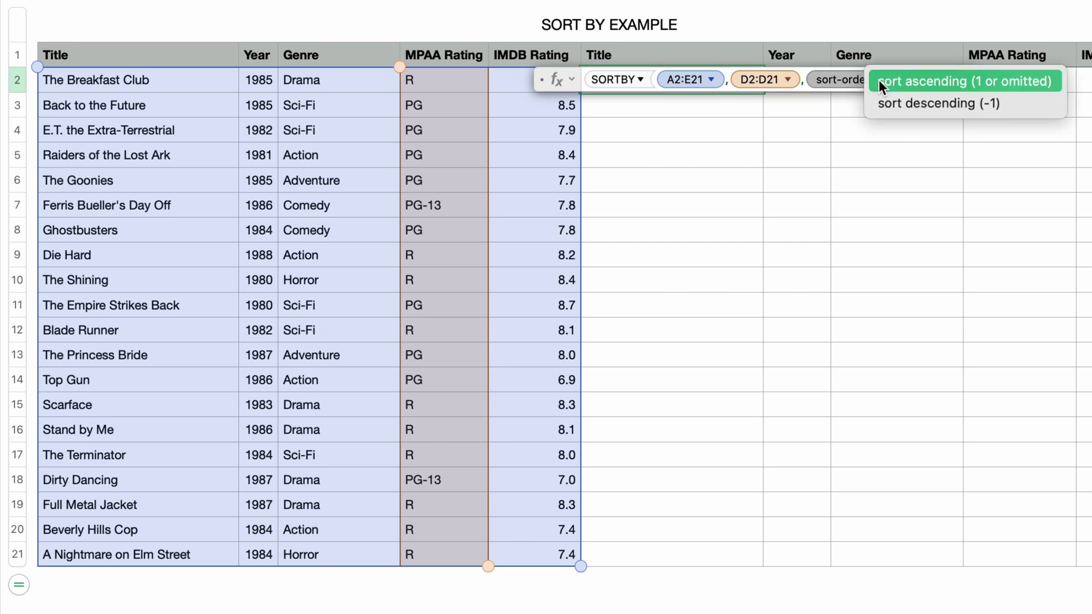
left_click(1029, 83)
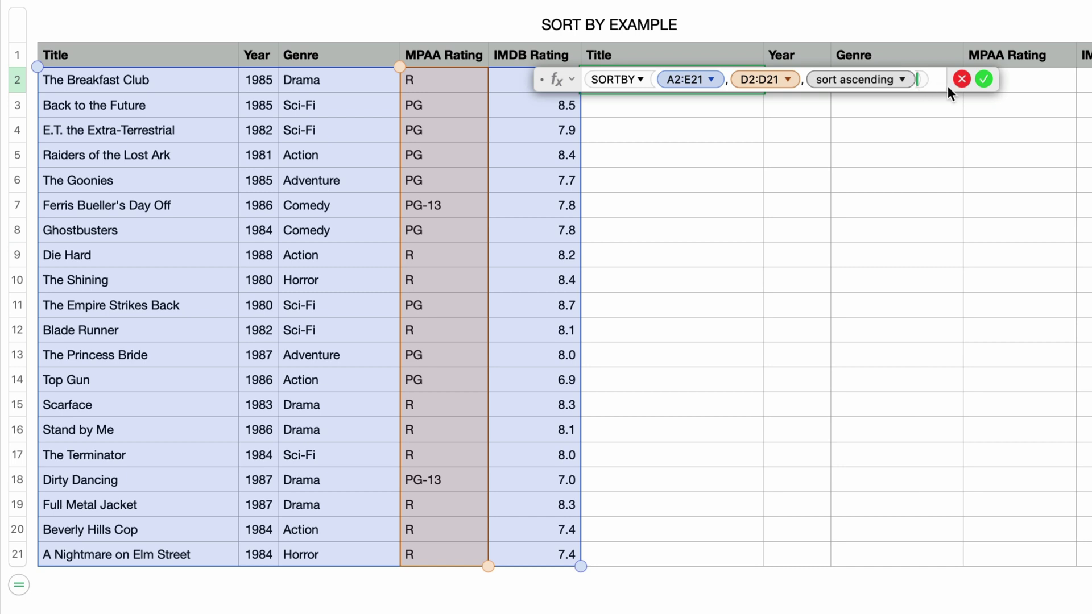
- Add the Title cells A2:A21 as the second sort-by-array with the default sort order and apply the SORTBY formula
type(",")
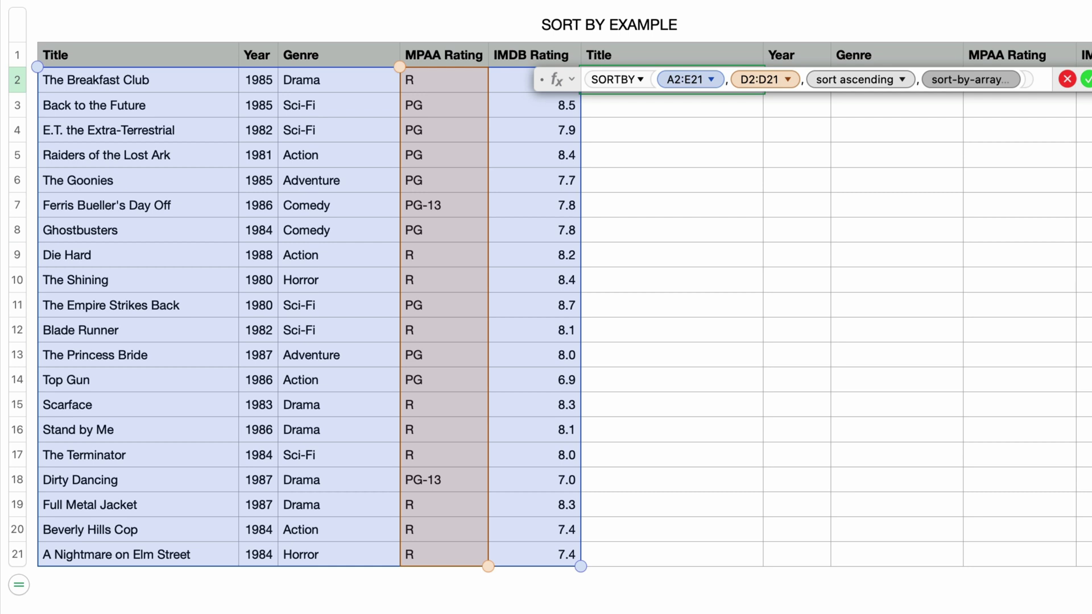
left_click(199, 85)
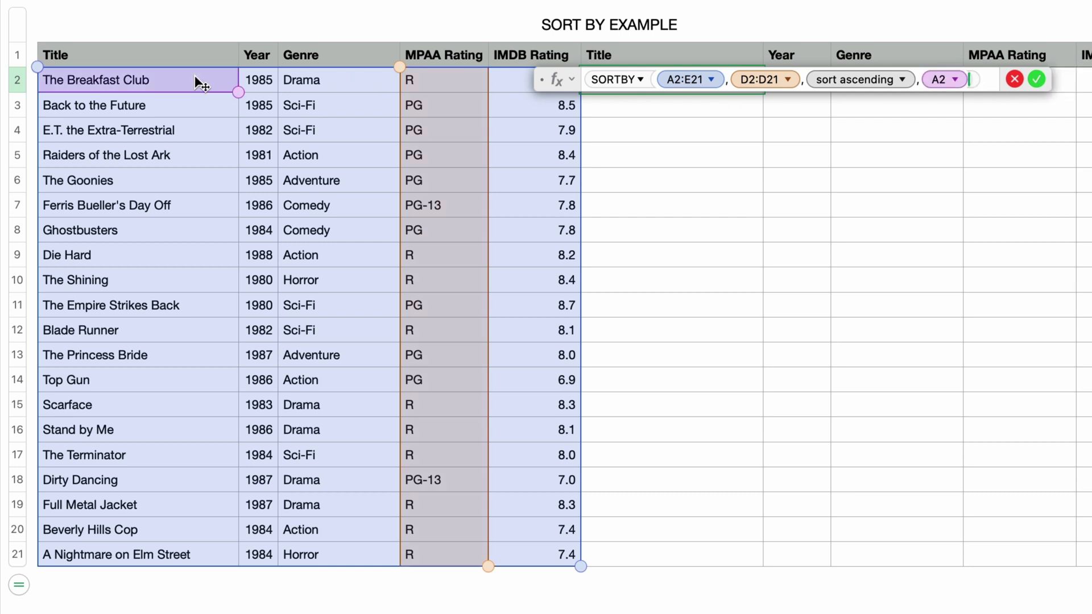
left_click_drag(238, 92, 231, 560)
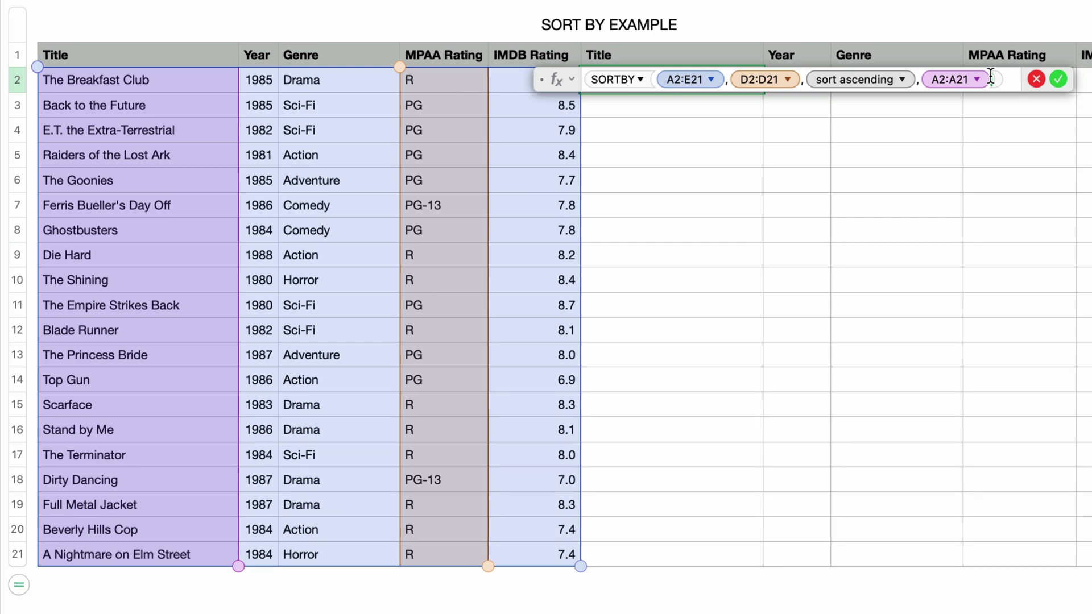
type(",")
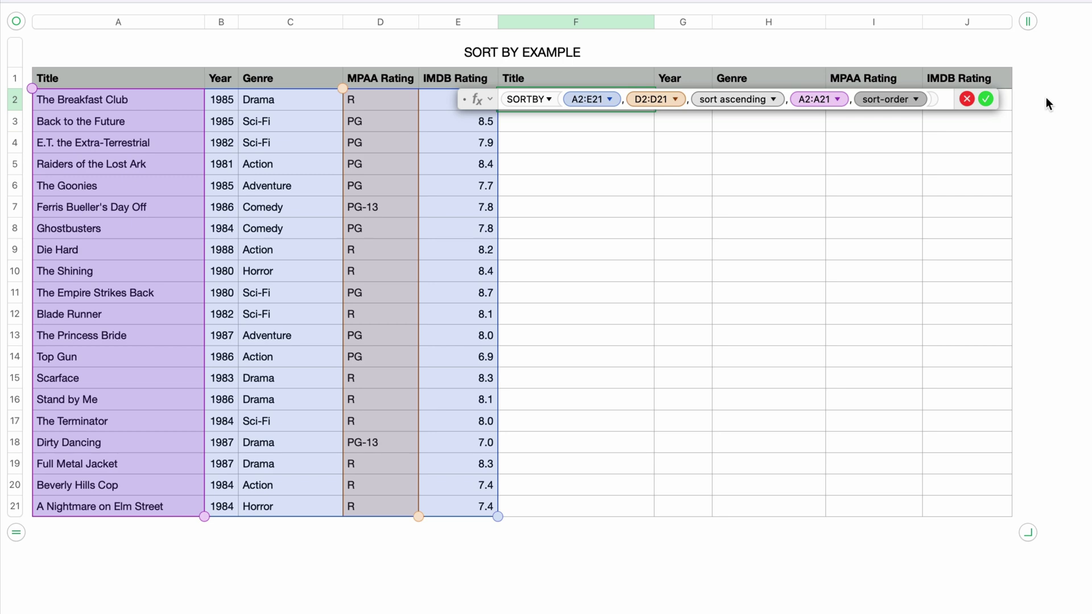
key("Return")
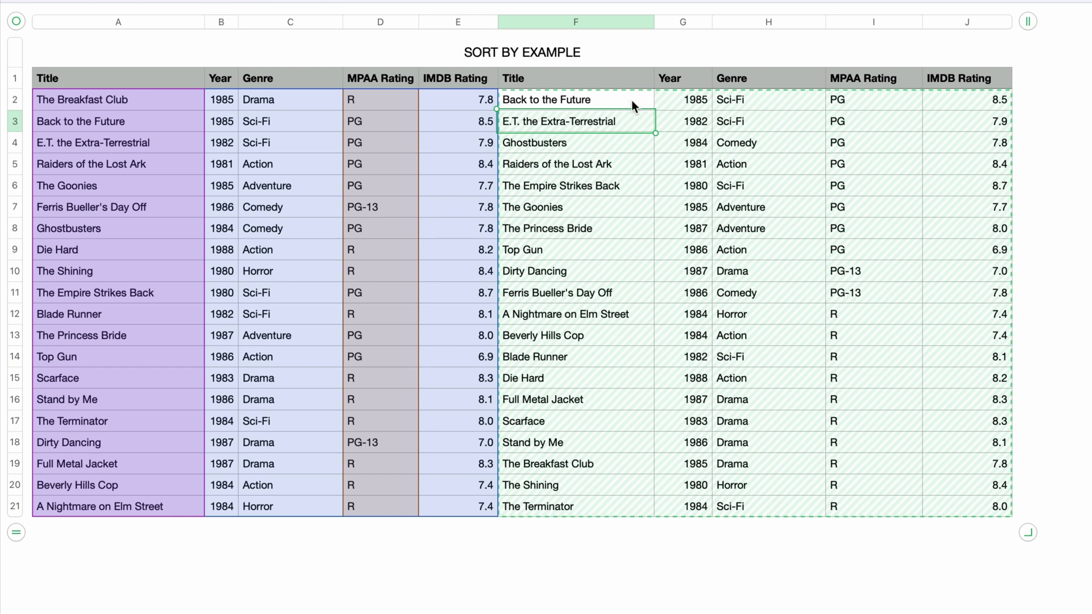
- Delete the SORTBY formula from cell F2
left_click(605, 98)
key("Delete")
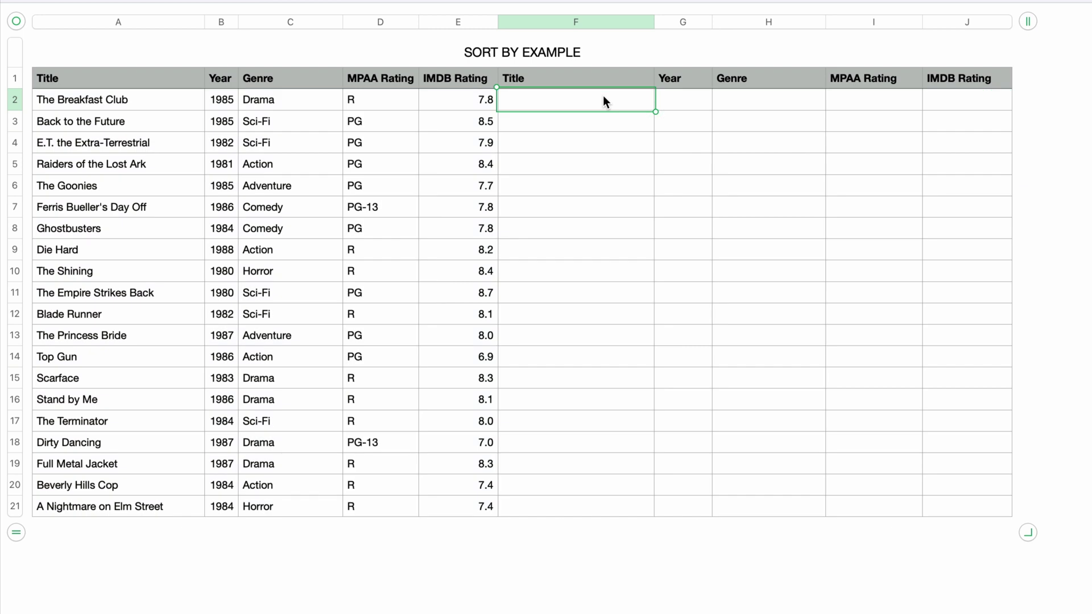
- Start a new SORTBY formula in cell F2 with A2:E21 as the array
key("=")
type("sortby")
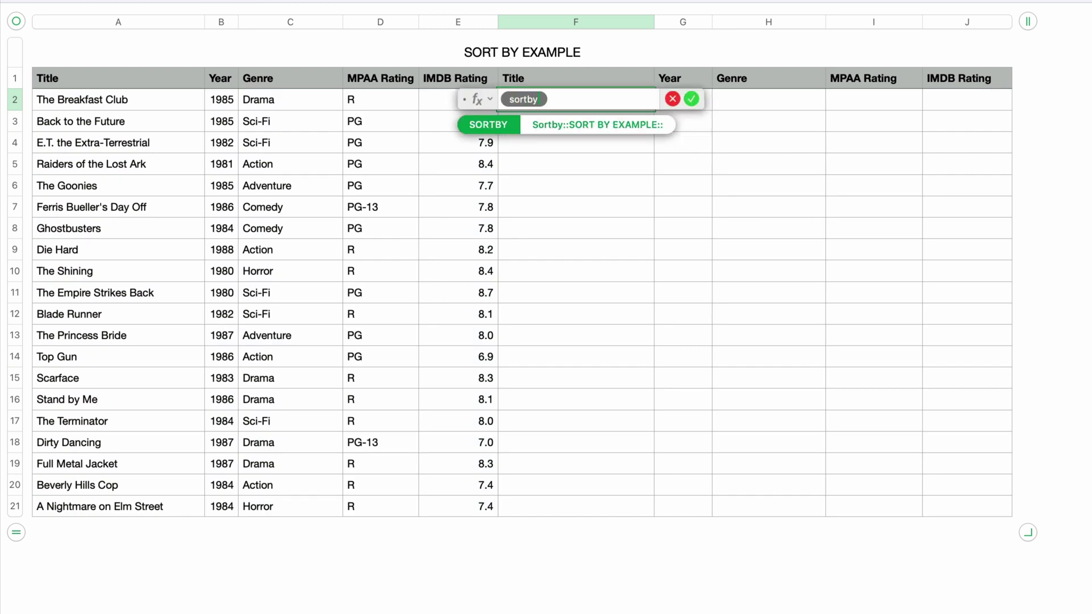
key("Return")
left_click_drag(199, 103, 485, 504)
key("Tab")
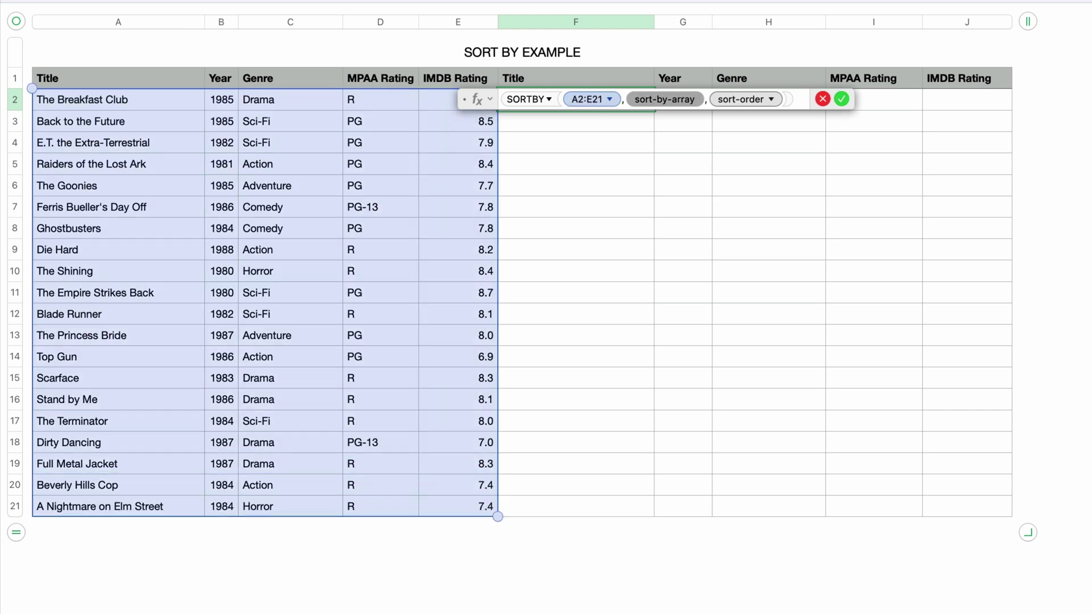
- Set the SORTBY formula's first sort-by-array to the Genre cells C2:C21, keeping the default sort order
left_click_drag(315, 103, 359, 512)
key("Tab")
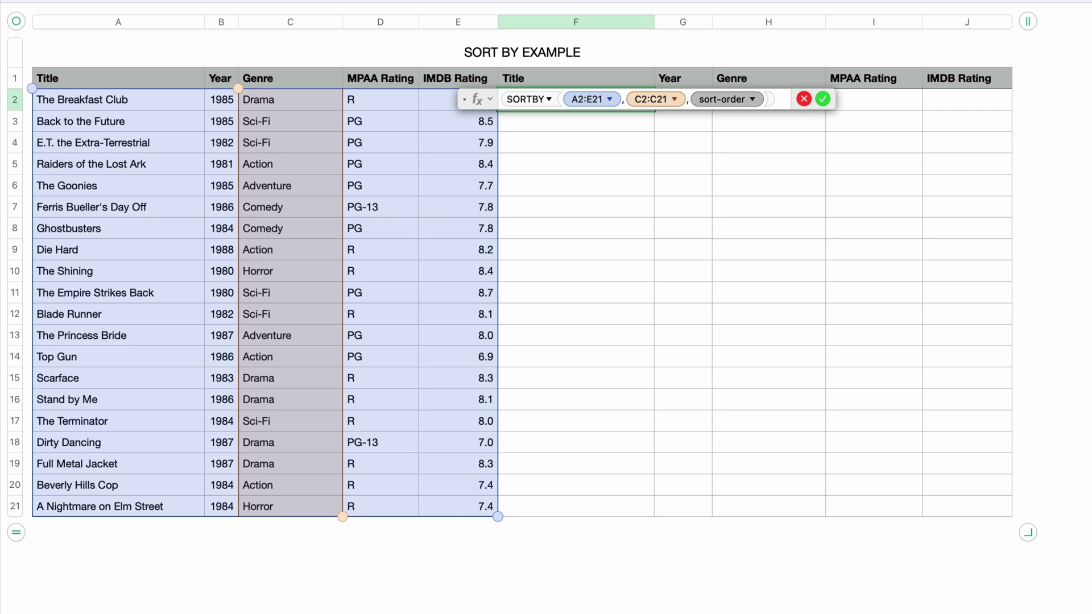
key("Right")
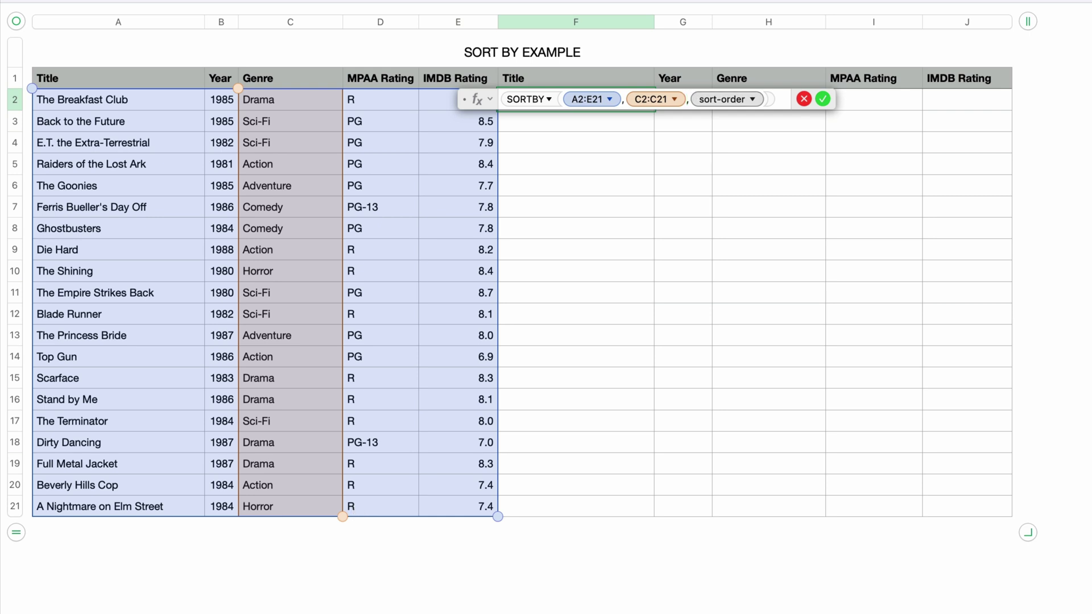
- Add the MPAA Rating cells D2:D21 as the second sort-by-array with the default sort order
type(",sort-by-array...")
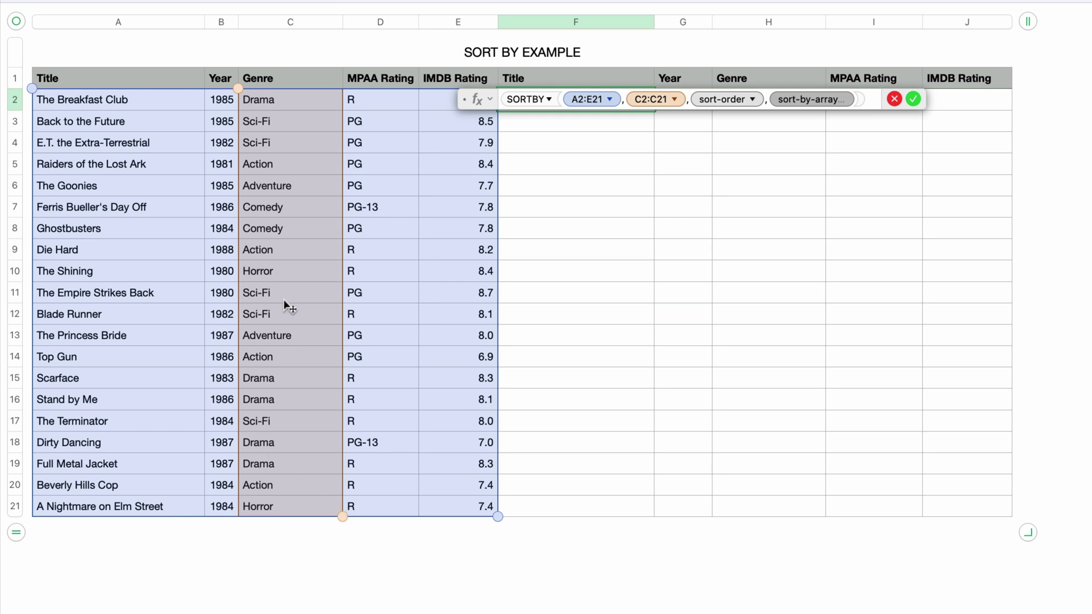
left_click(390, 99)
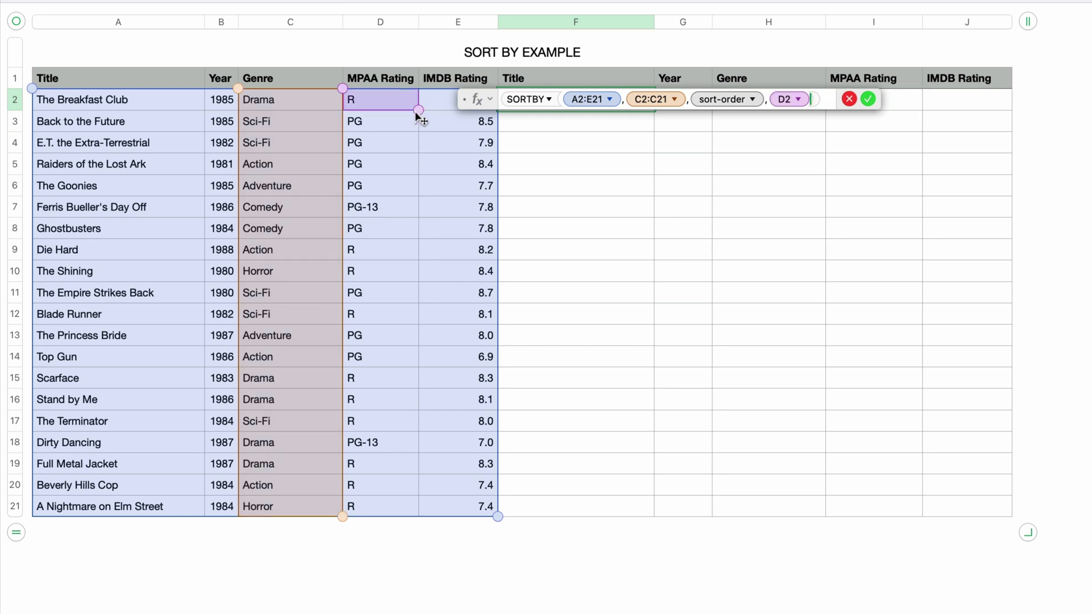
left_click_drag(417, 112, 417, 513)
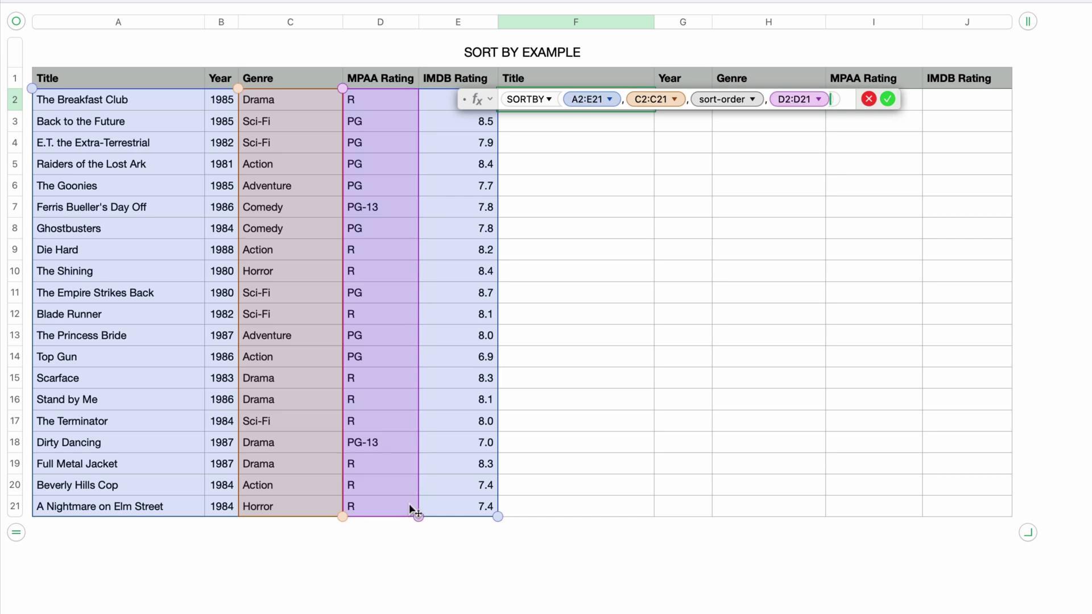
type(", sort-order")
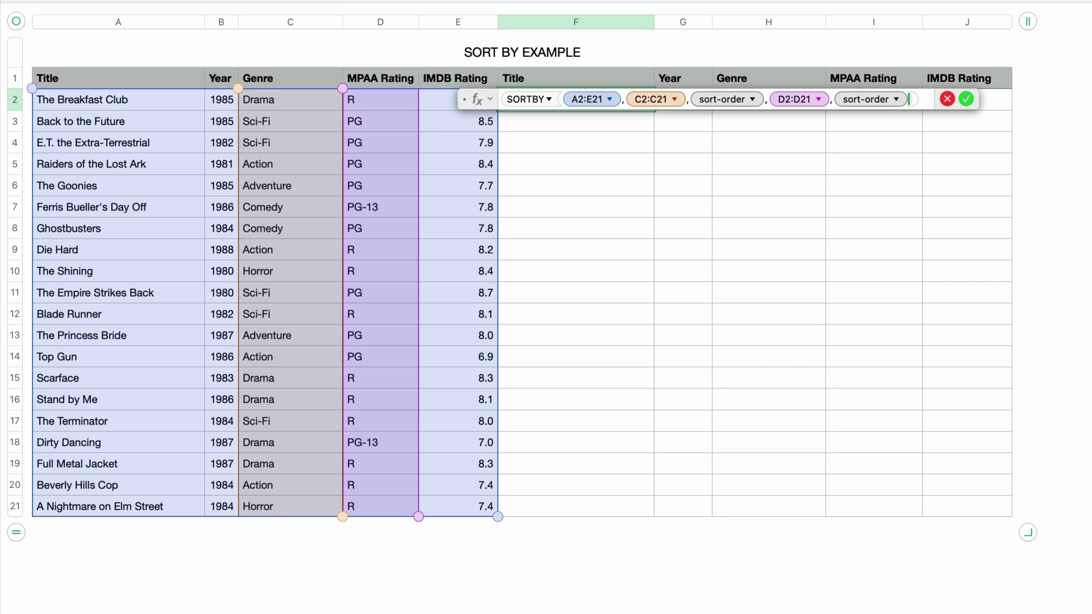
- Add the Title cells A2:A21 as the third sort-by-array with the default sort order and apply the SORTBY formula
type(",")
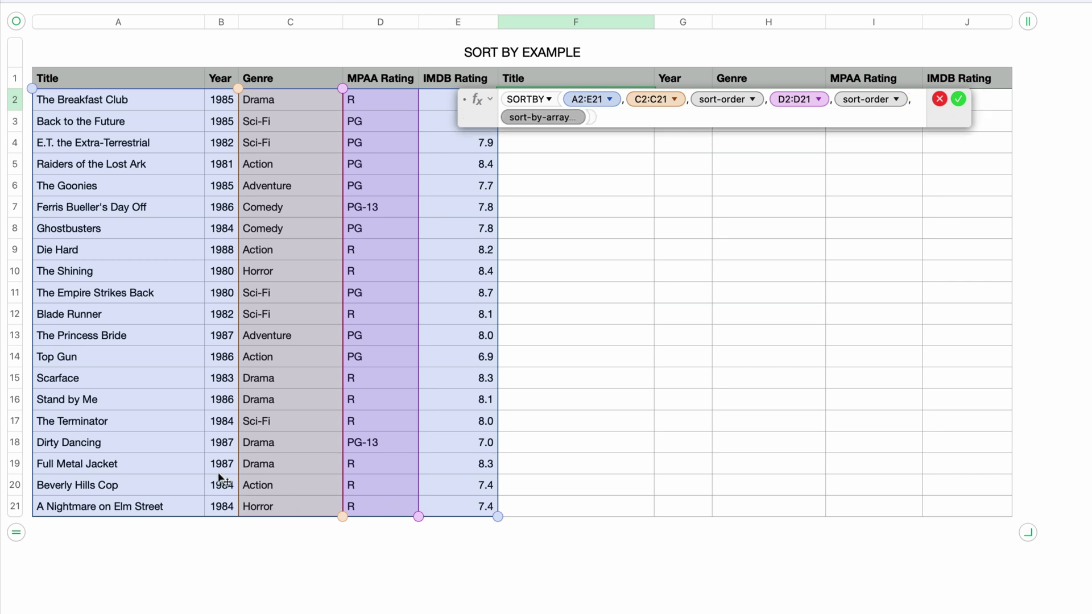
left_click_drag(136, 97, 192, 514)
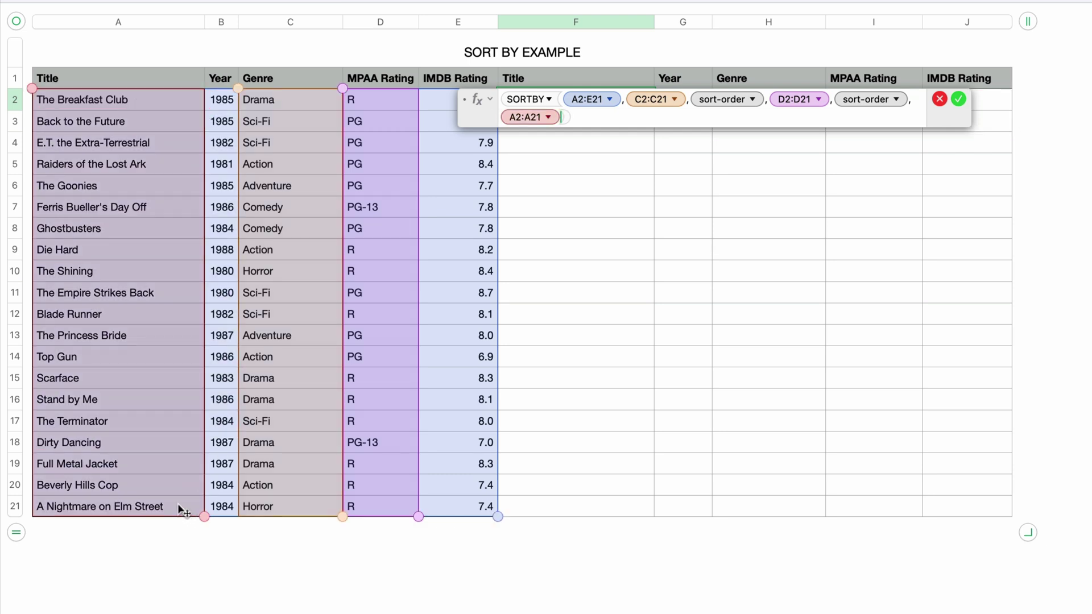
type(", sort-order")
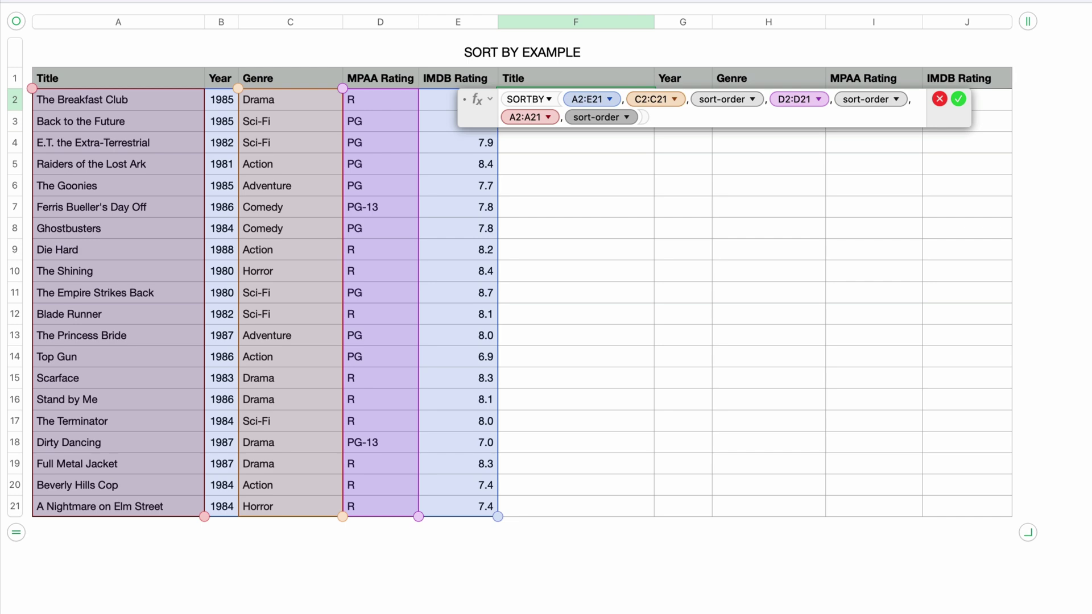
key("Return")
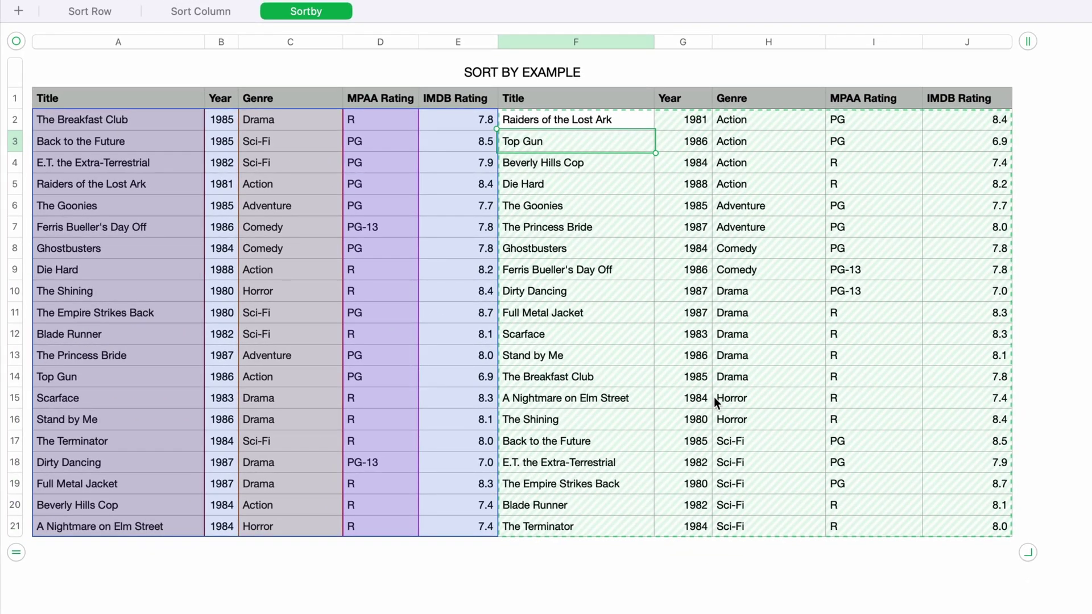
- Hide the source data columns A through E of the SORT BY EXAMPLE table and deselect the table
left_click(153, 42)
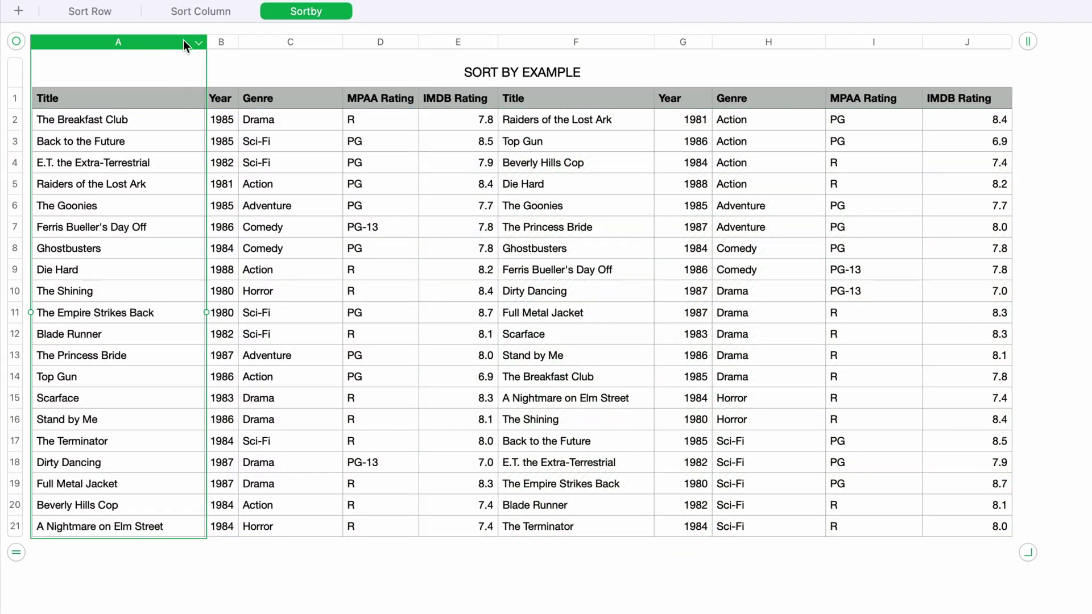
left_click(456, 42, "shift")
left_click(491, 42)
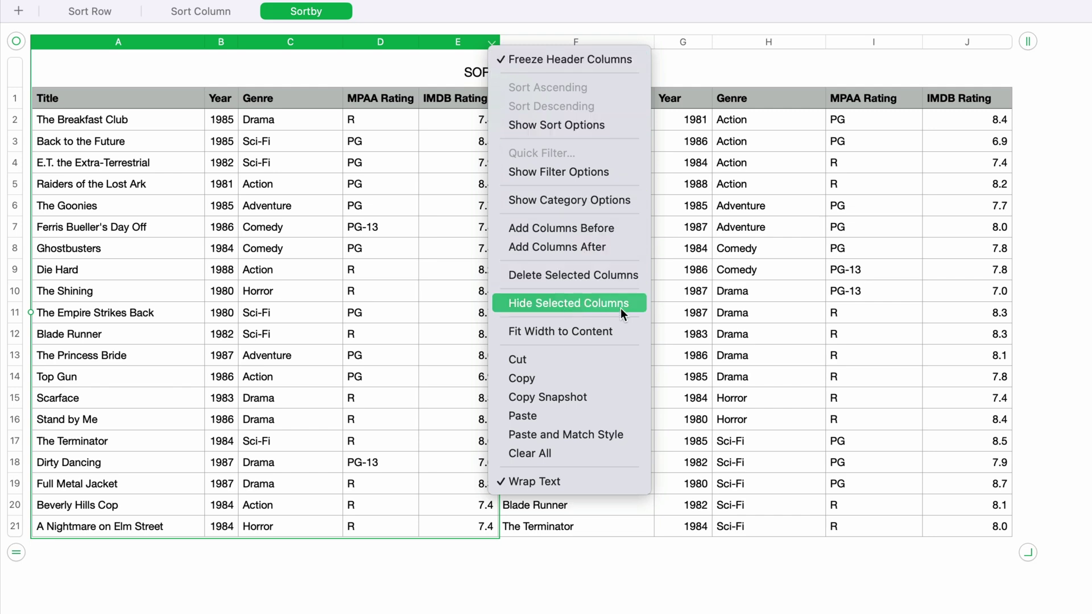
left_click(569, 303)
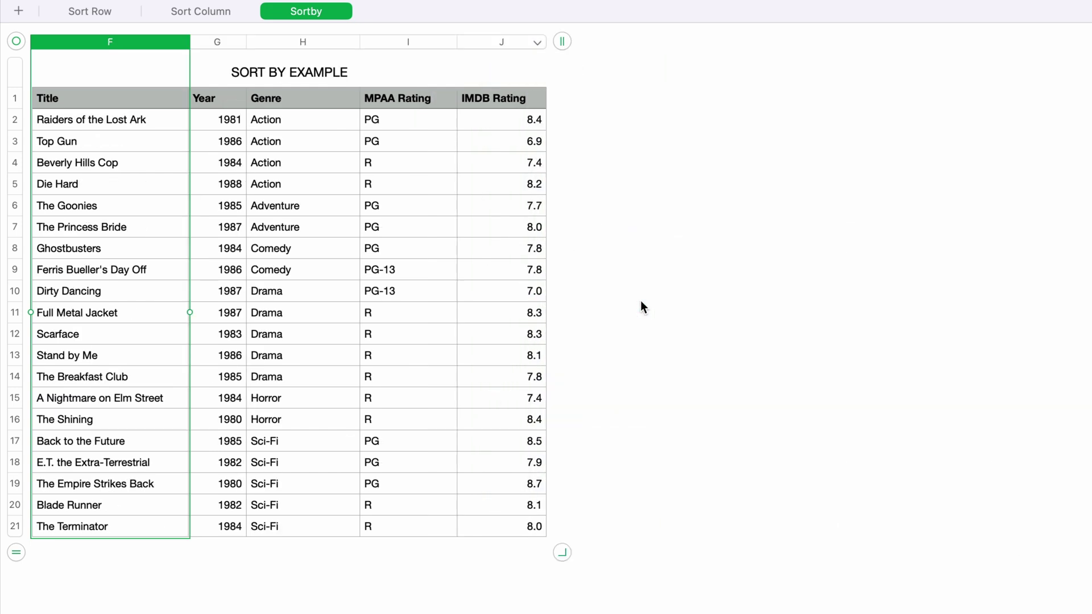
left_click(640, 302)
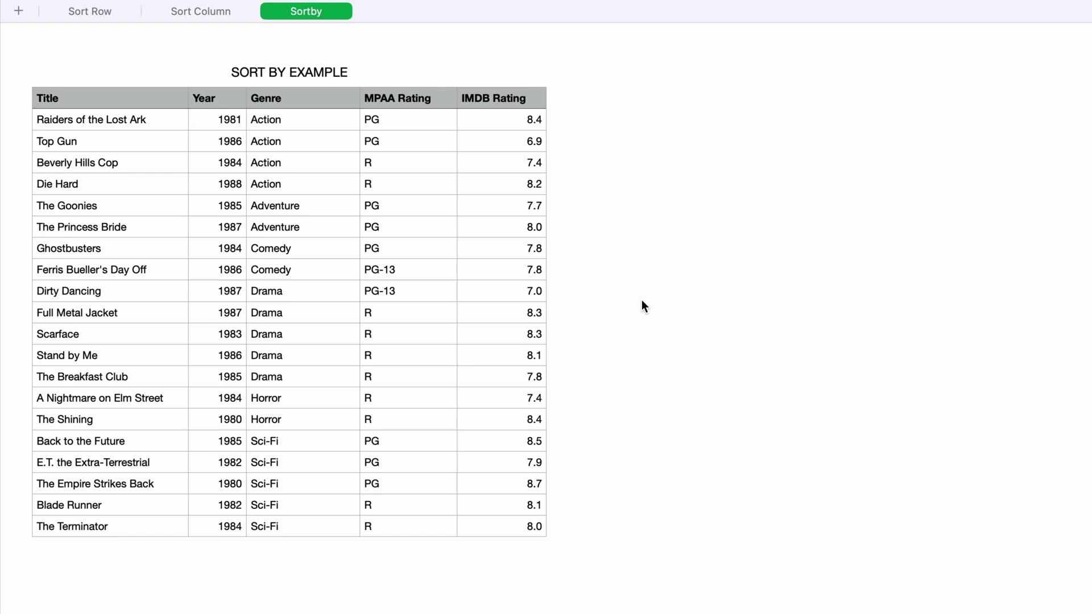